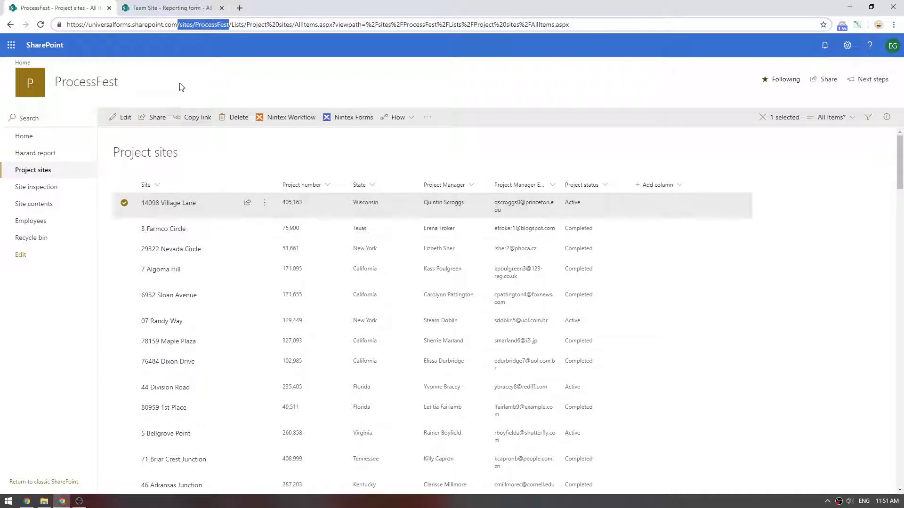
# Switch to the 'Team Site - Reporting form' tab showing the Nintex responsive form designer.
pyautogui.click(162, 9)
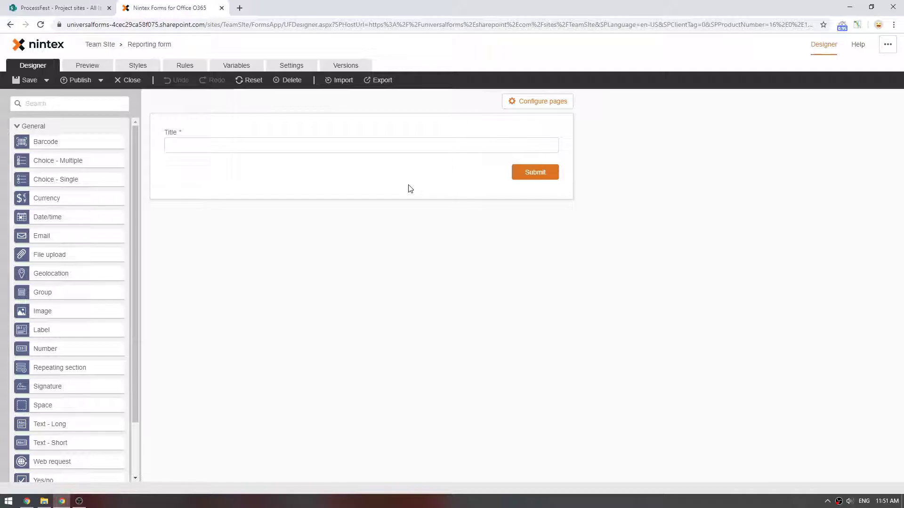
# Replace the Title field with a SharePoint List lookup control on the form.
pyautogui.moveTo(526, 136)
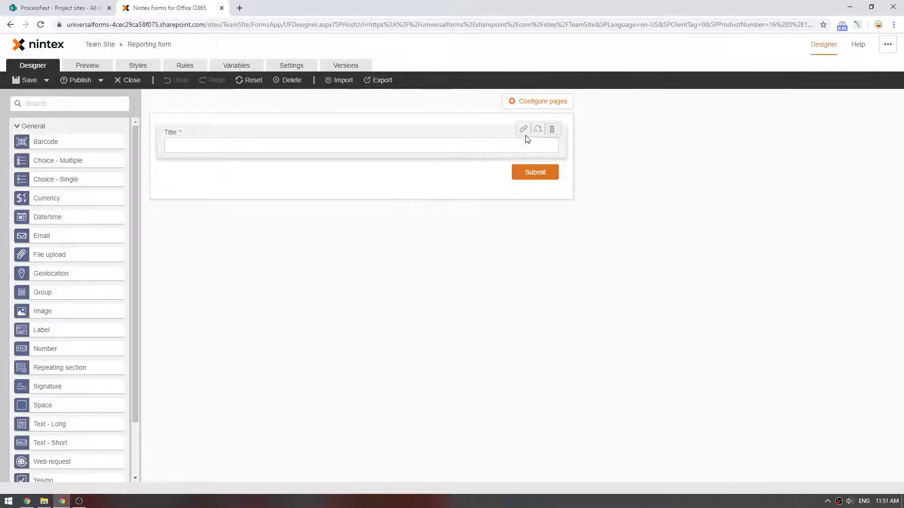
pyautogui.click(553, 131)
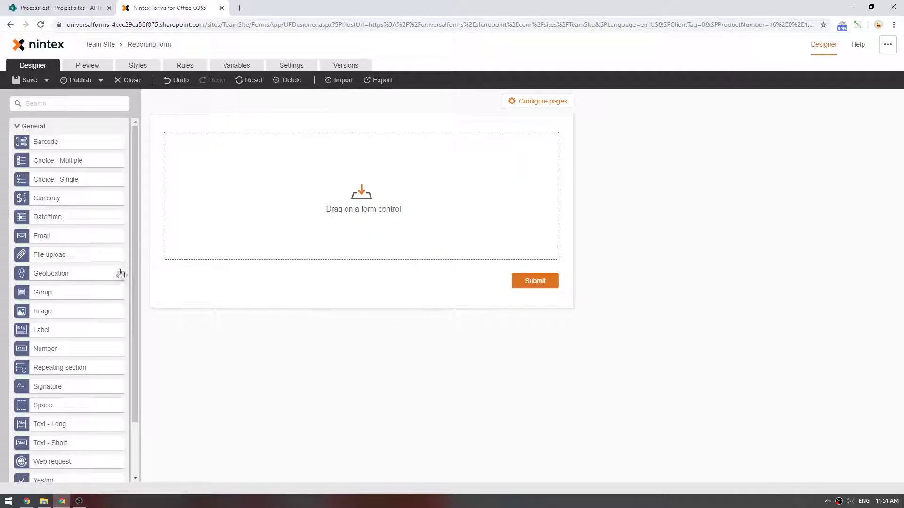
pyautogui.scroll(-2, 89, 388)
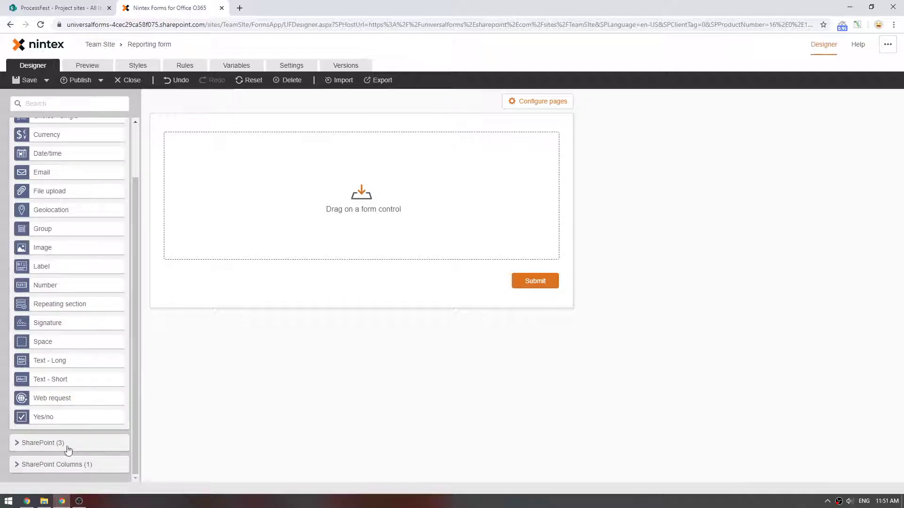
pyautogui.click(66, 446)
pyautogui.moveTo(66, 460); pyautogui.dragTo(275, 148)
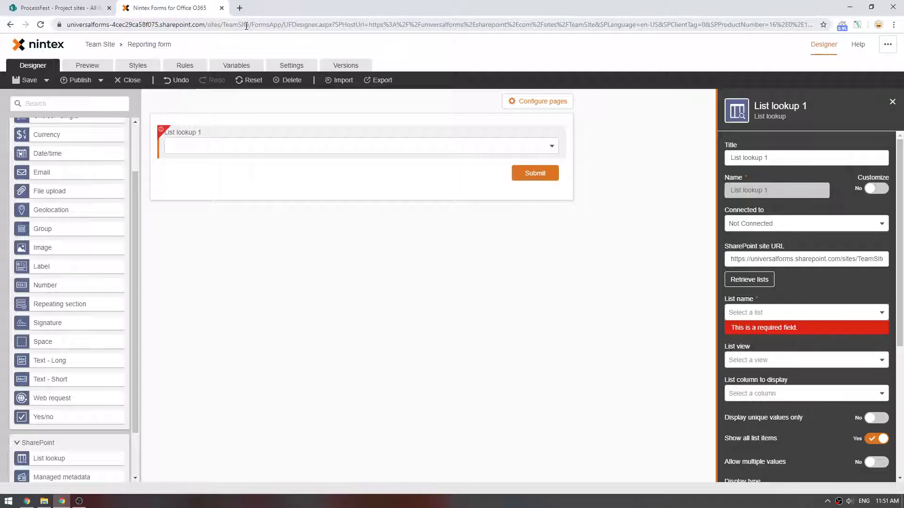
# Copy the ProcessFest site address from the Project sites list tab.
pyautogui.hotkey('ctrl', 'shift', 'Tab')
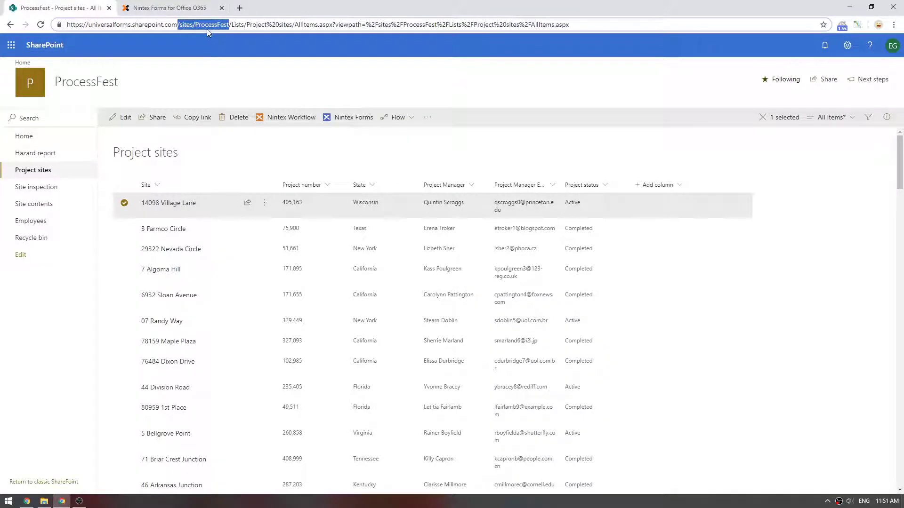
pyautogui.moveTo(229, 25); pyautogui.dragTo(67, 24)
pyautogui.hotkey('ctrl', 'c')
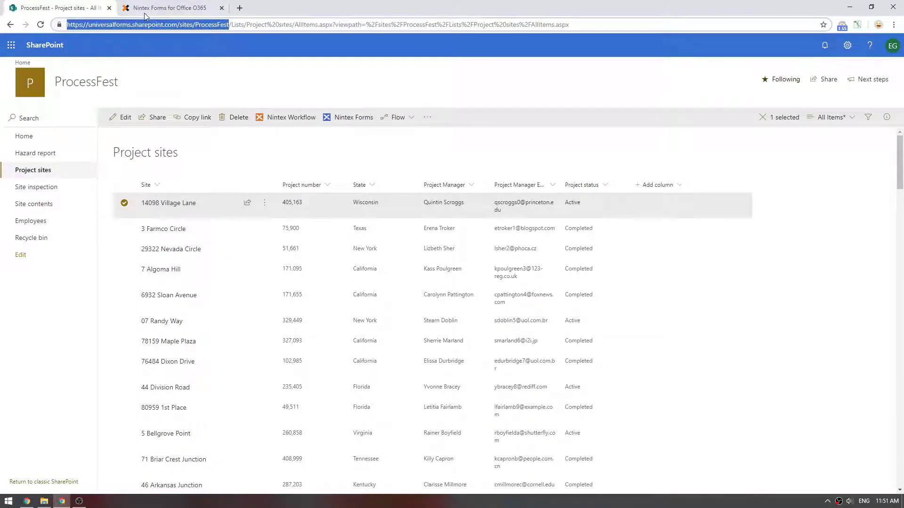
pyautogui.click(147, 10)
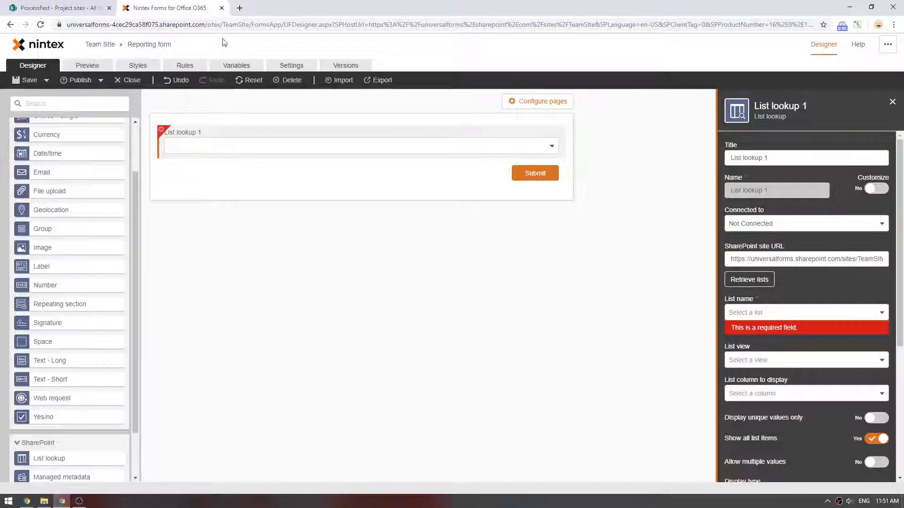
# Point List lookup 1 at the ProcessFest site URL and its Project sites list.
pyautogui.click(769, 257)
pyautogui.hotkey('ctrl', 'a')
pyautogui.hotkey('ctrl', 'v')
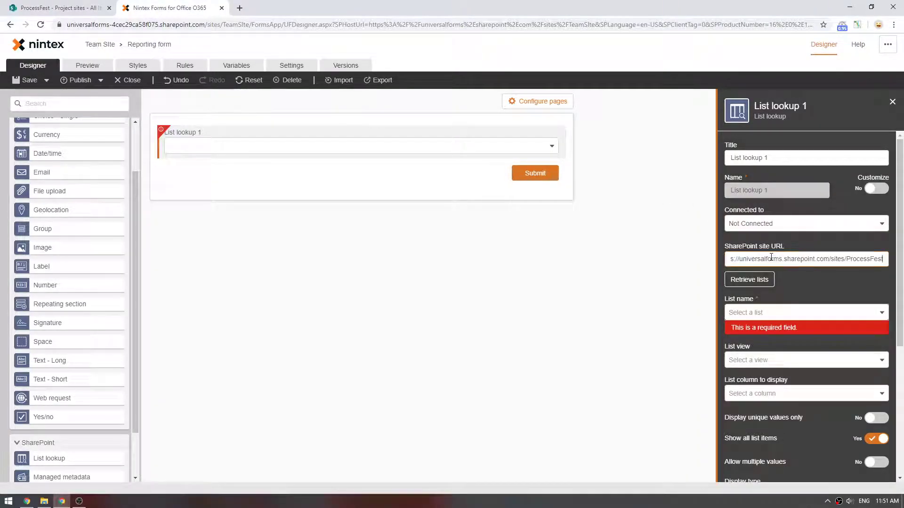
pyautogui.click(757, 282)
pyautogui.click(777, 313)
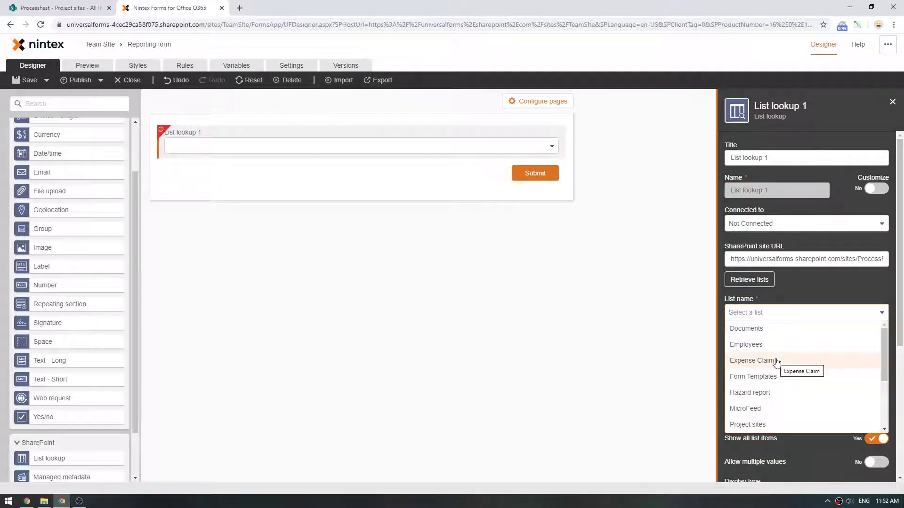
pyautogui.scroll(-1, 776, 361)
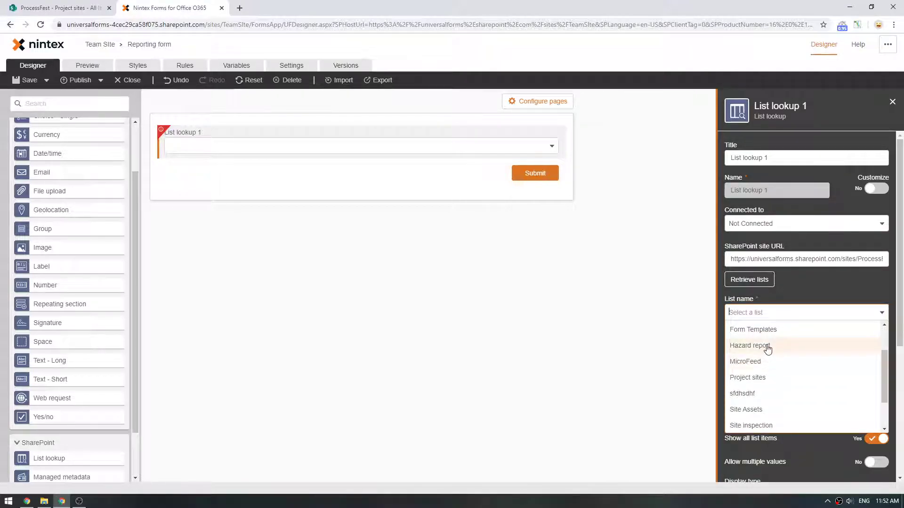
pyautogui.scroll(-1, 767, 349)
pyautogui.click(764, 332)
# Use the Default View and show the Site column in the lookup.
pyautogui.click(770, 346)
pyautogui.click(757, 382)
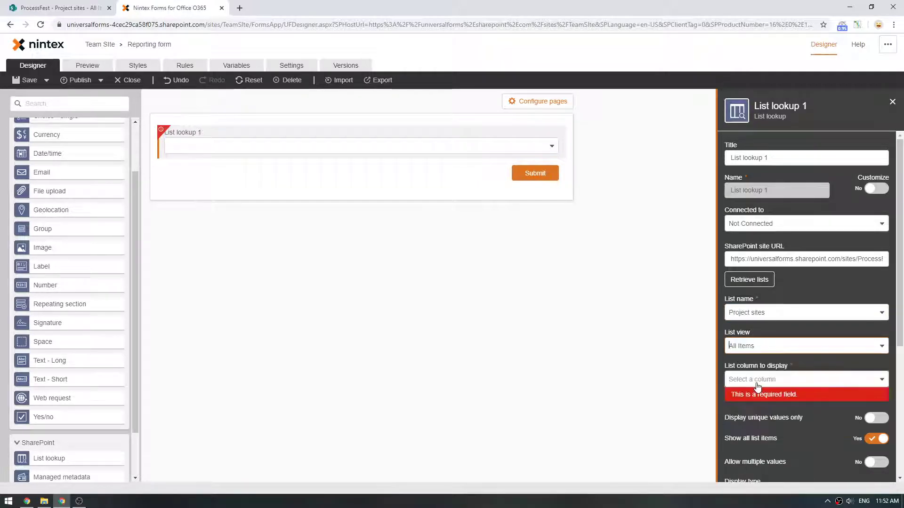
pyautogui.click(760, 351)
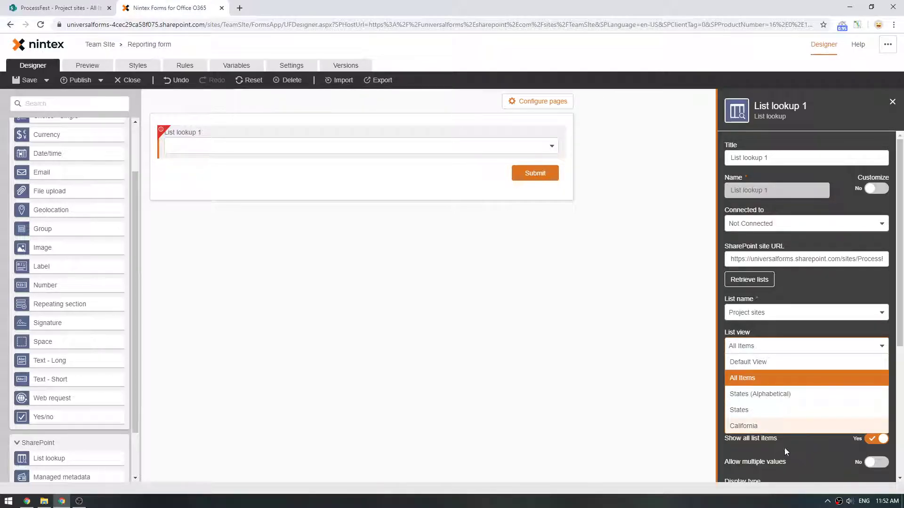
pyautogui.click(754, 363)
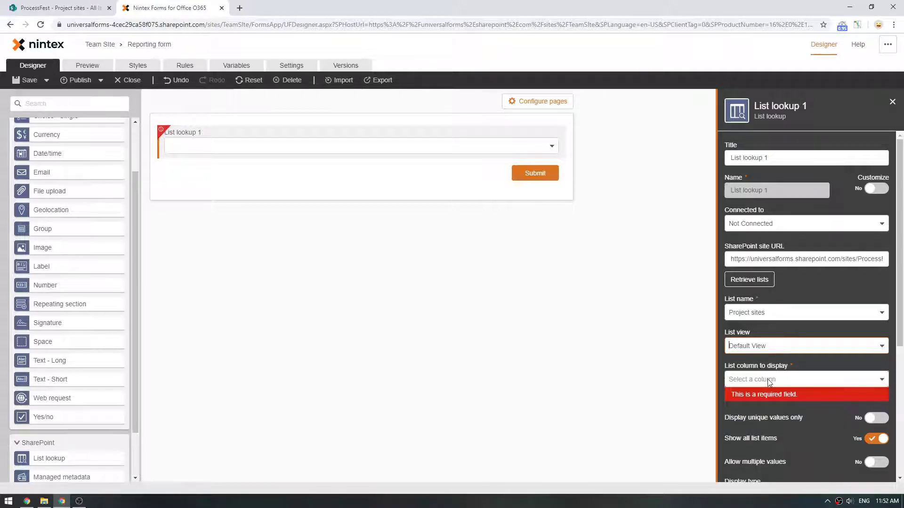
pyautogui.click(768, 380)
pyautogui.scroll(-1, 768, 334)
pyautogui.scroll(-4, 767, 335)
pyautogui.click(739, 335)
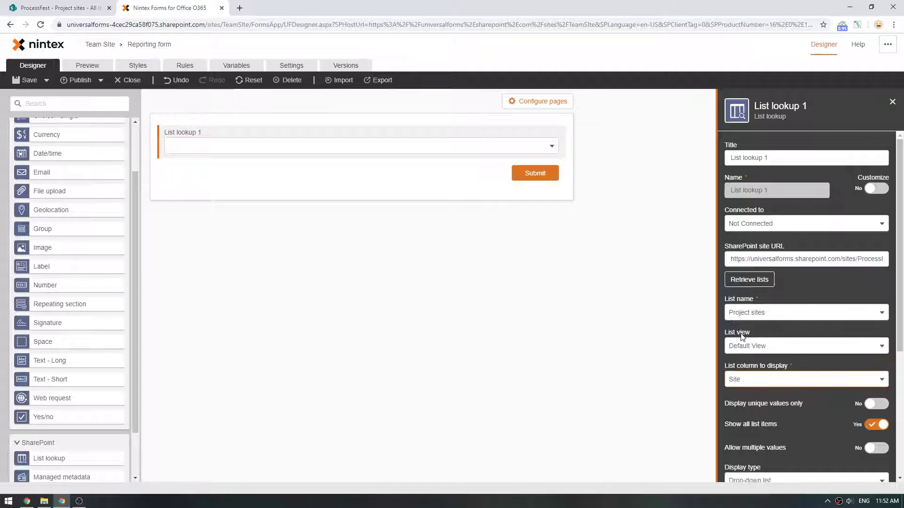
# Preview the form and pick 455 Twin Pines Crossing from the lookup filtered by 'tw'.
pyautogui.click(97, 67)
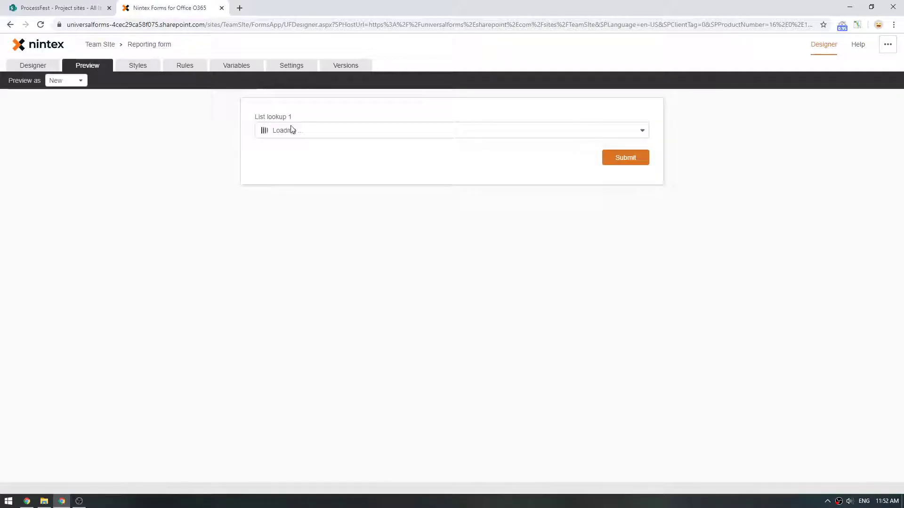
pyautogui.click(319, 133)
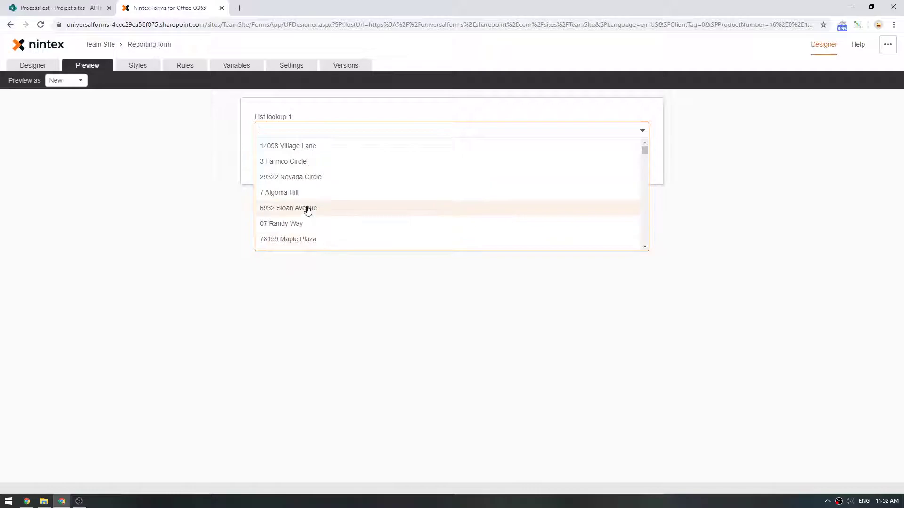
pyautogui.scroll(-4, 306, 207)
pyautogui.scroll(-5, 307, 210)
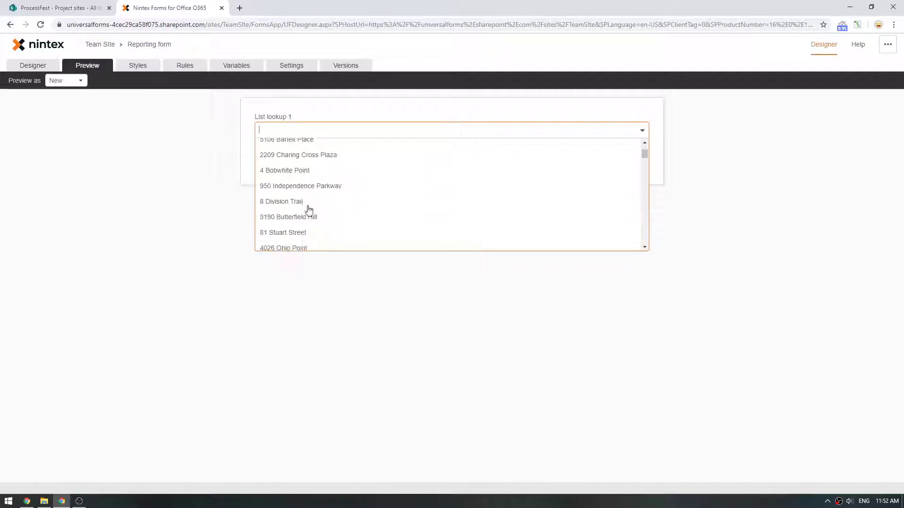
pyautogui.scroll(-4, 310, 210)
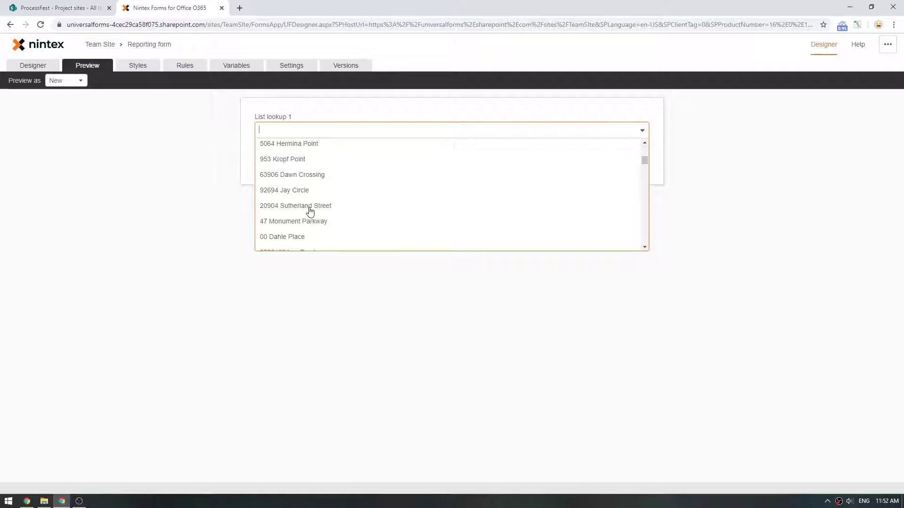
pyautogui.write('tw')
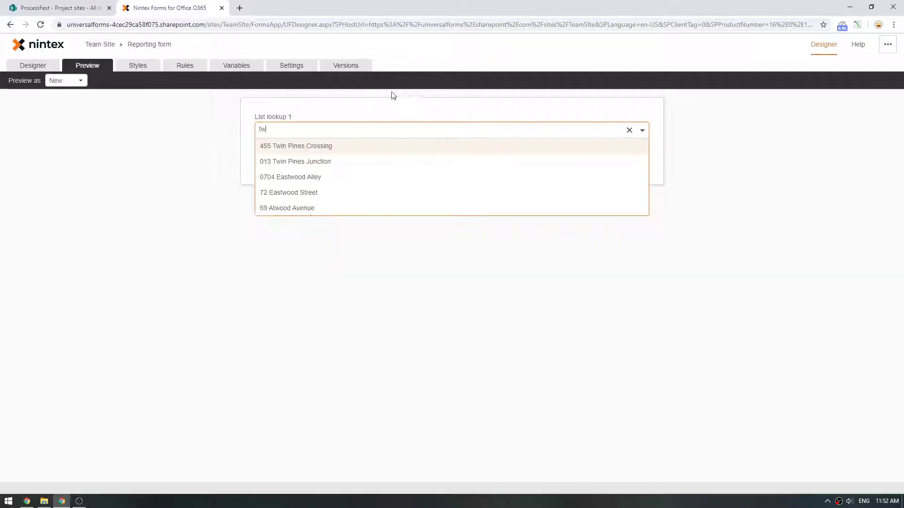
pyautogui.click(308, 146)
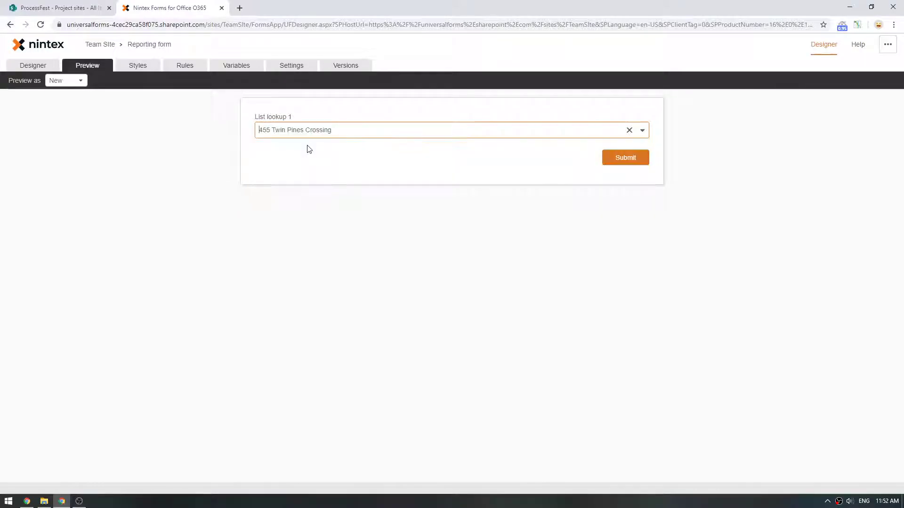
# Compare the selection against the Project sites list, then return to the preview.
pyautogui.click(76, 6)
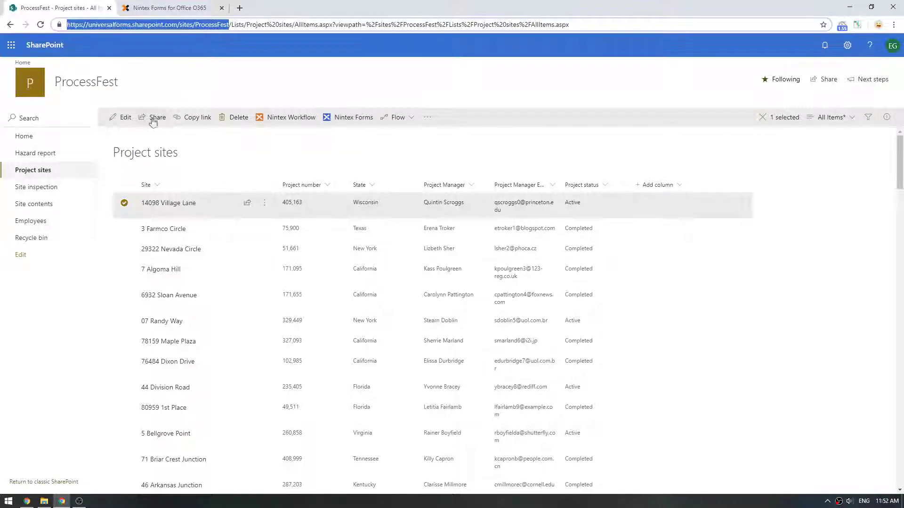
pyautogui.scroll(-10, 172, 320)
pyautogui.scroll(10, 172, 329)
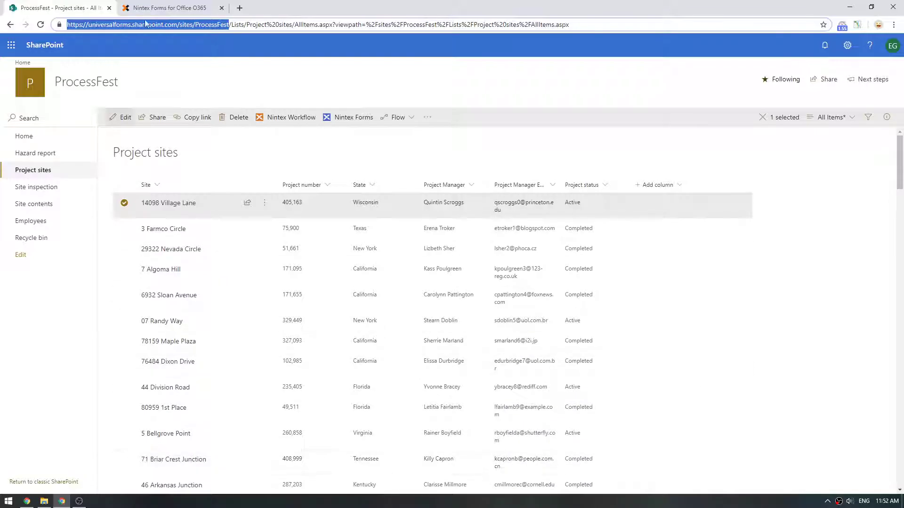
pyautogui.click(159, 11)
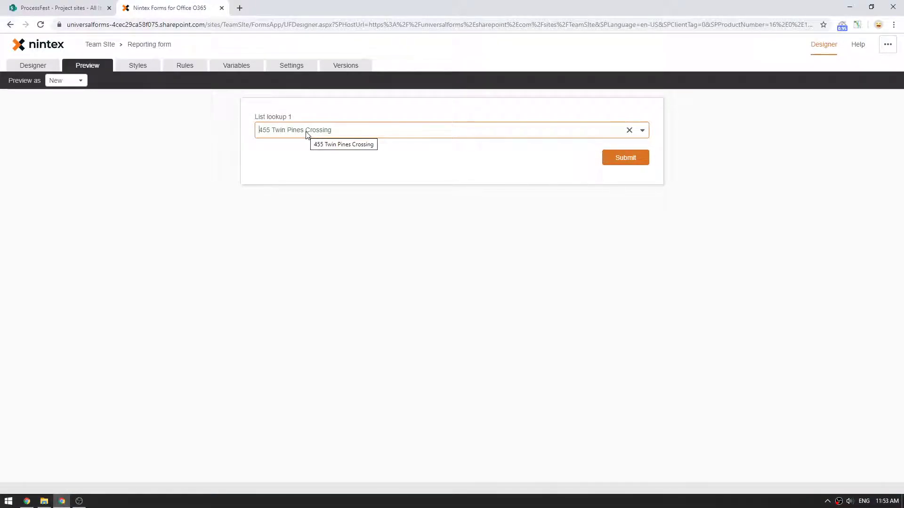
# Add Label 1 reading bold 'List Lookup value:' followed by the List lookup 1 reference.
pyautogui.click(31, 66)
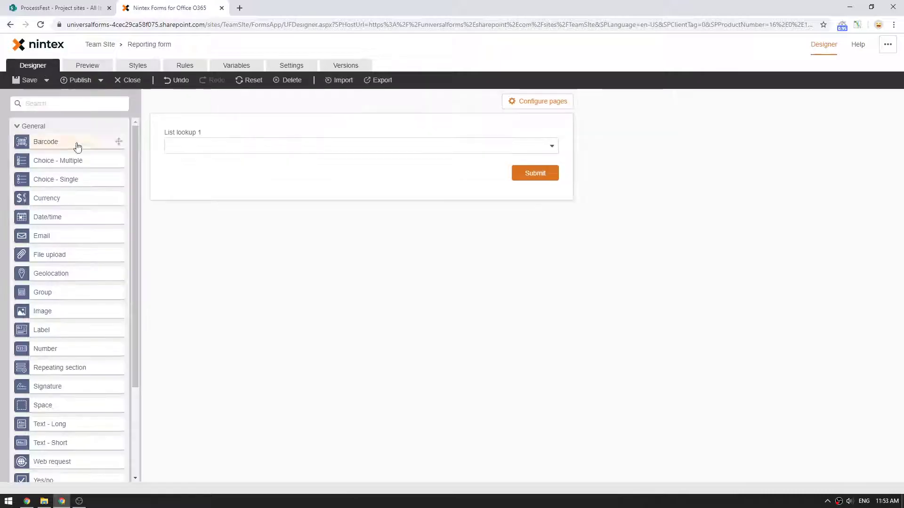
pyautogui.moveTo(75, 335); pyautogui.dragTo(234, 168)
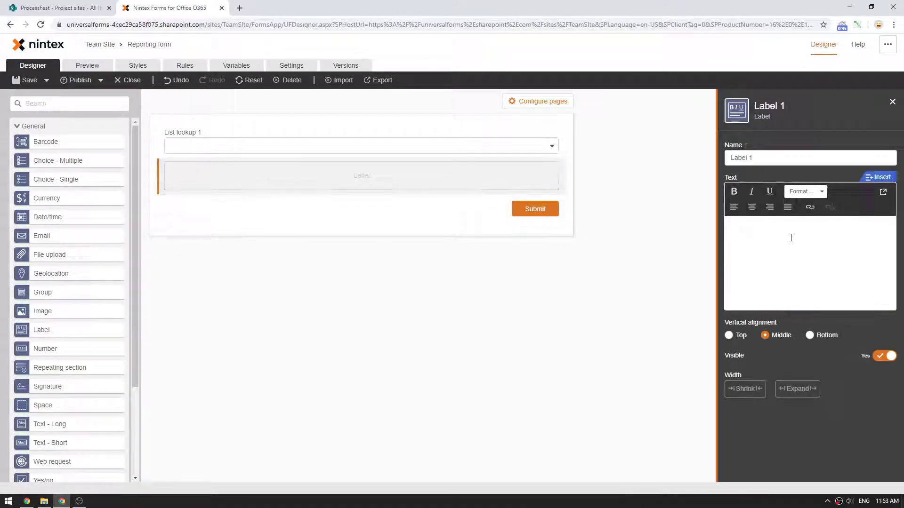
pyautogui.click(784, 238)
pyautogui.write('List Lookup value: [[')
pyautogui.press('Return')
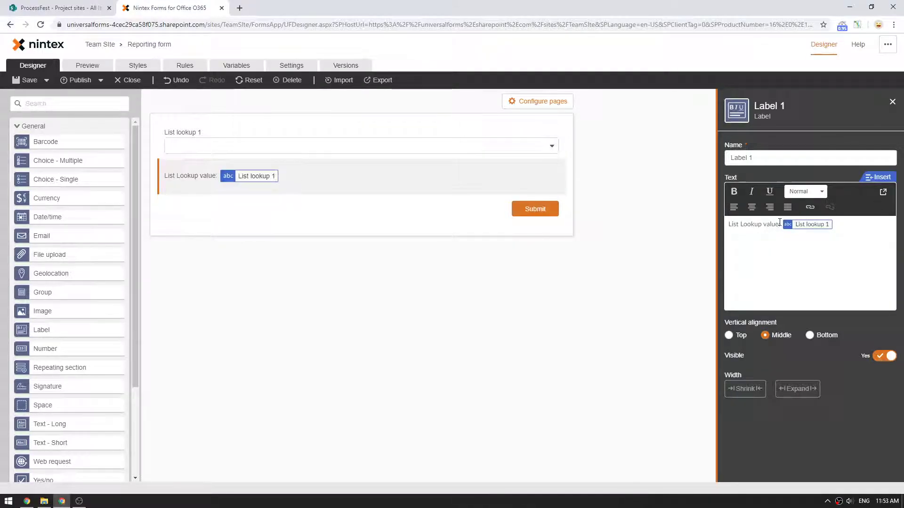
pyautogui.moveTo(783, 225); pyautogui.dragTo(717, 220)
pyautogui.hotkey('ctrl', 'b')
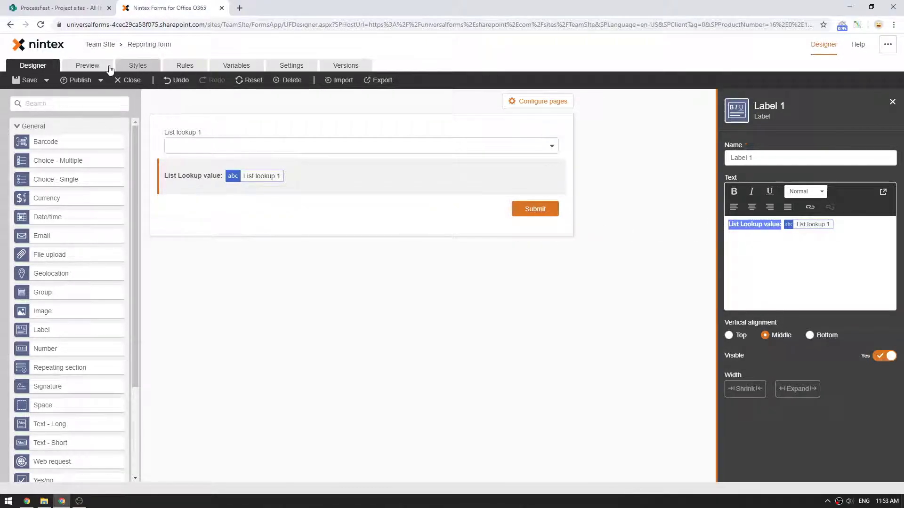
pyautogui.click(90, 66)
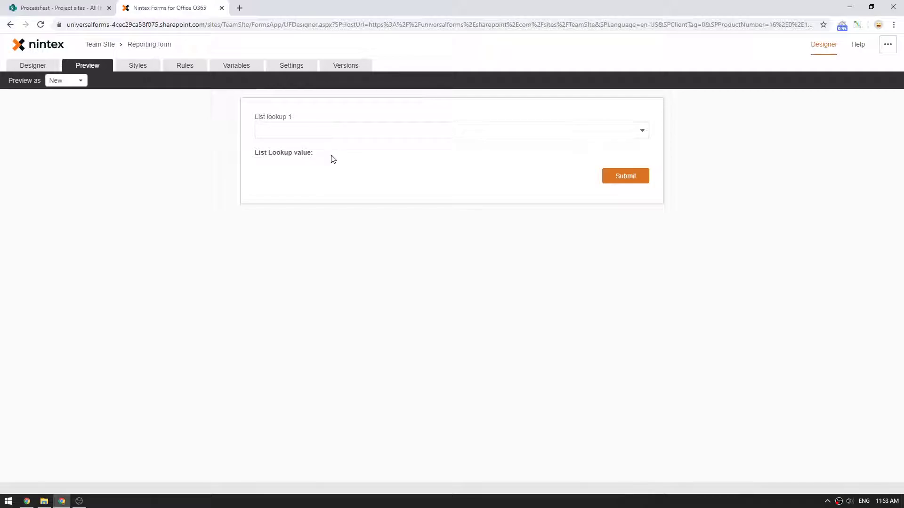
pyautogui.click(346, 134)
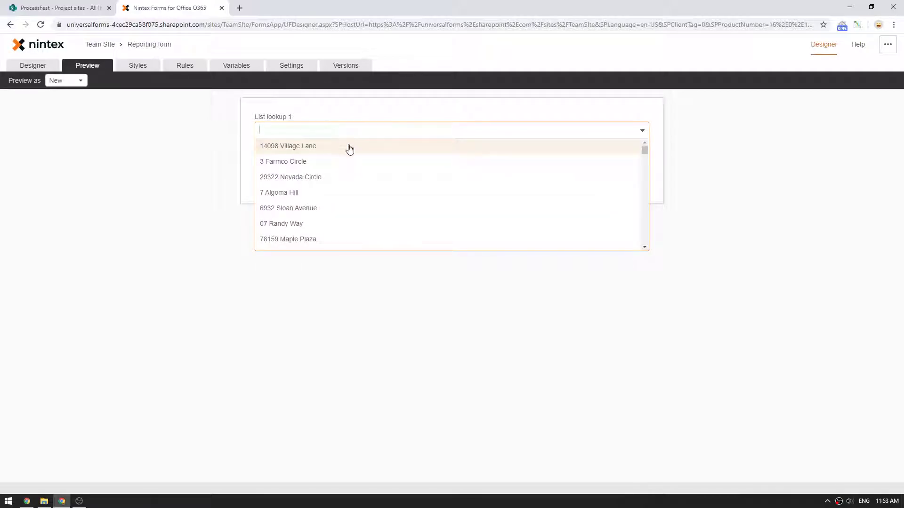
pyautogui.click(349, 148)
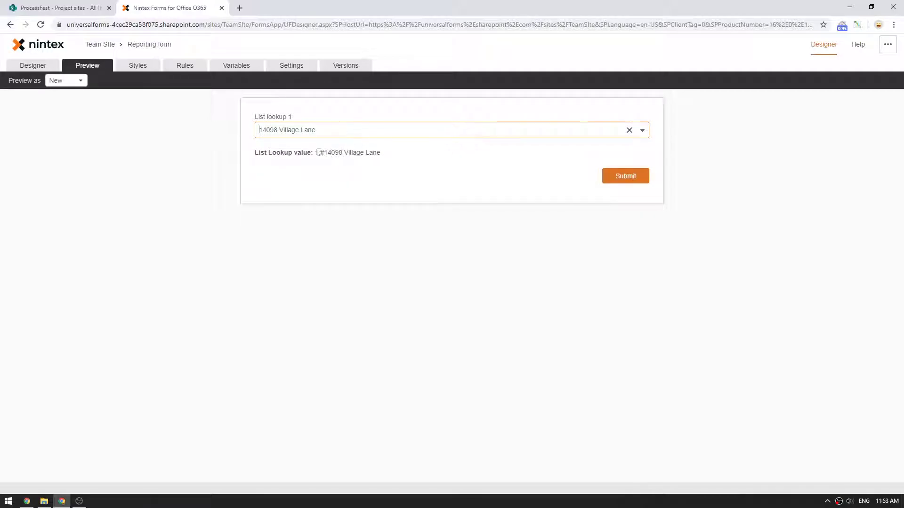
pyautogui.moveTo(316, 152); pyautogui.dragTo(381, 162)
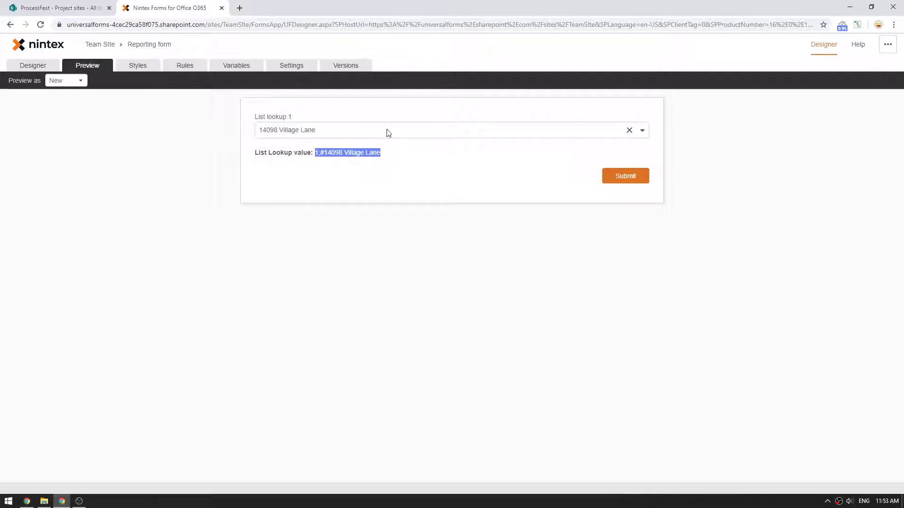
# Switch the lookup to 013 Twin Pines Junction and inspect its value 349;#013 Twin Pines Junction.
pyautogui.click(285, 134)
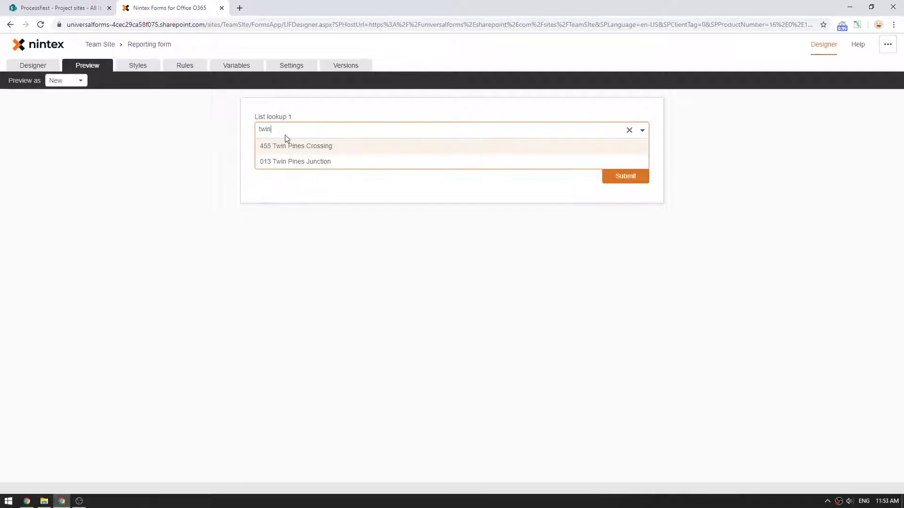
pyautogui.click(301, 161)
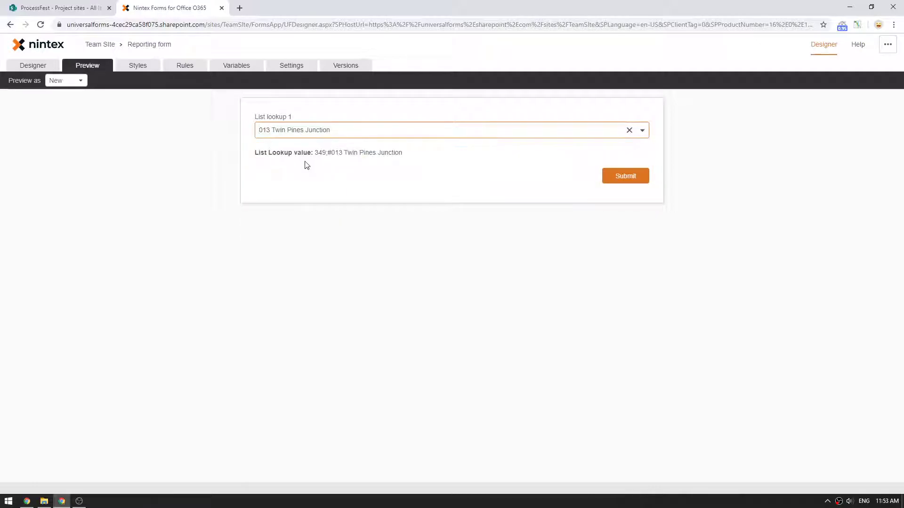
pyautogui.moveTo(315, 153); pyautogui.dragTo(400, 153)
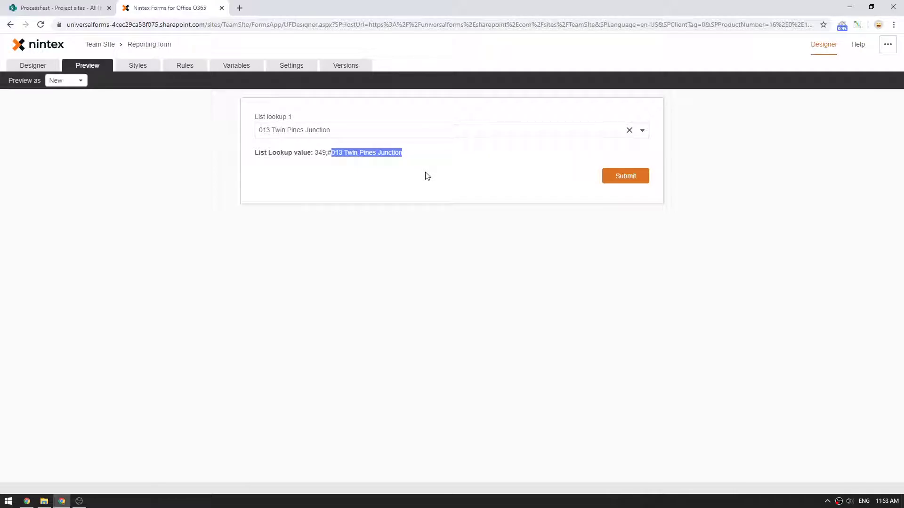
pyautogui.click(378, 167)
# Create a form variable named ParseLookup true and begin its parseLookup formula.
pyautogui.click(244, 70)
pyautogui.click(655, 119)
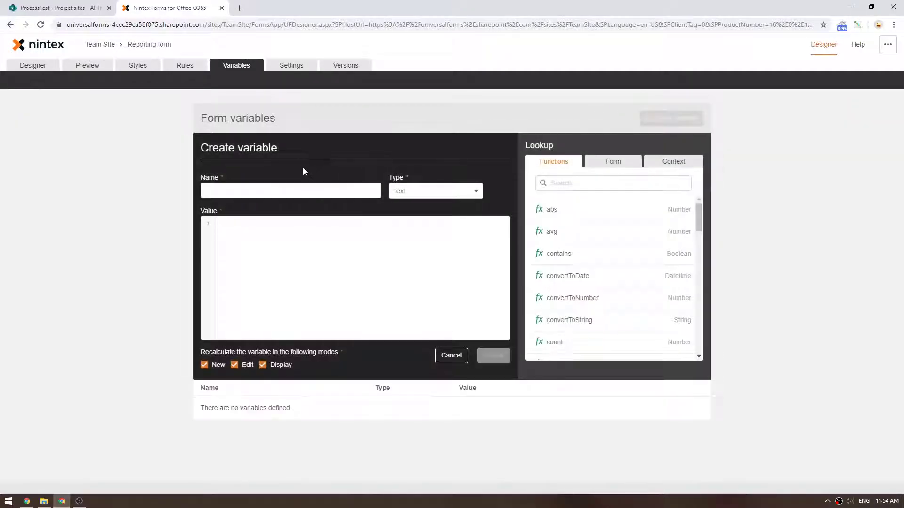
pyautogui.click(297, 190)
pyautogui.write('Parse')
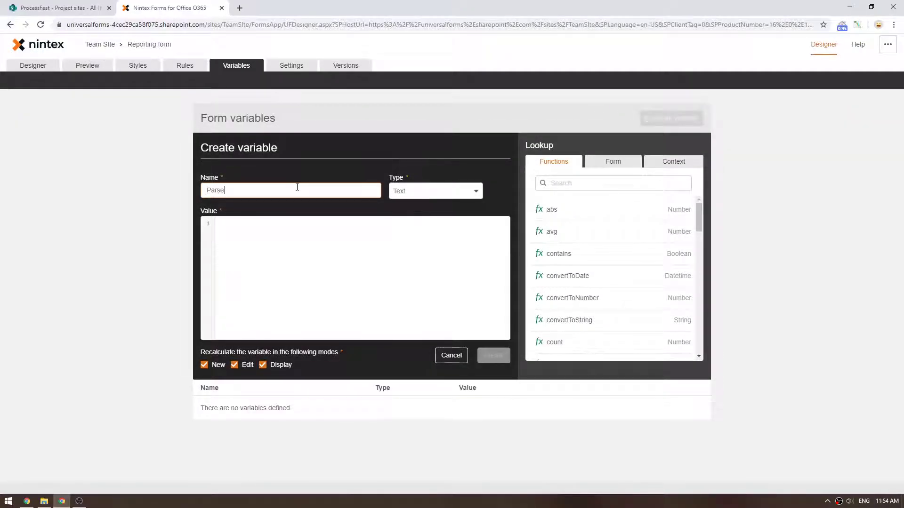
pyautogui.write('Lookup')
pyautogui.write('uie')
pyautogui.click(300, 225)
pyautogui.write('pare')
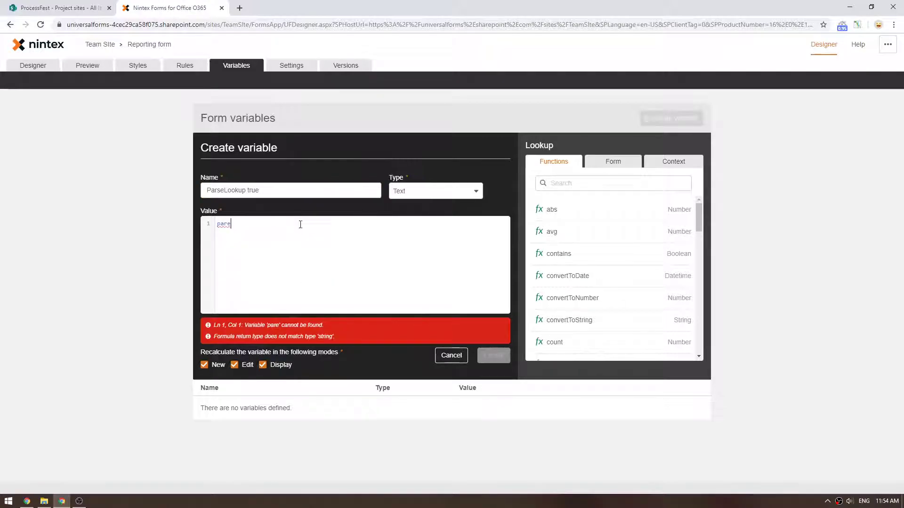
pyautogui.press('Return')
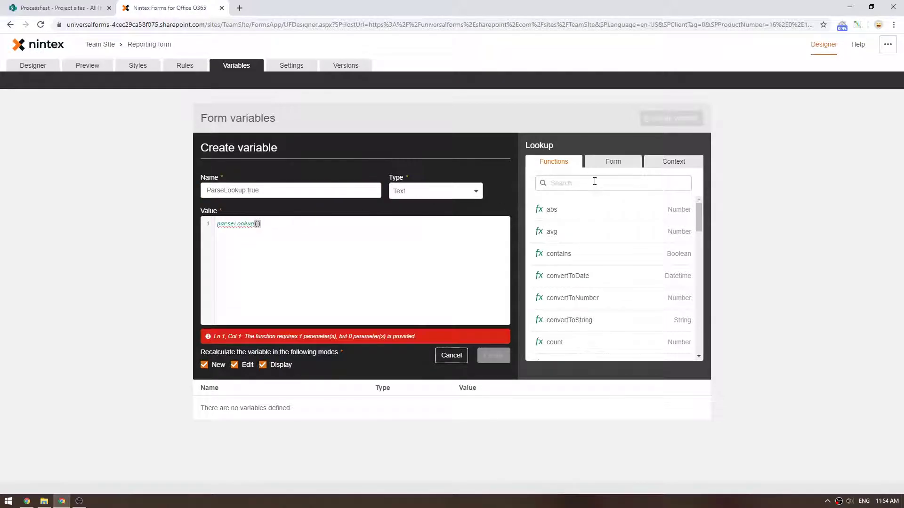
# Read the parseLookup function's help in the function list.
pyautogui.click(594, 181)
pyautogui.write('par')
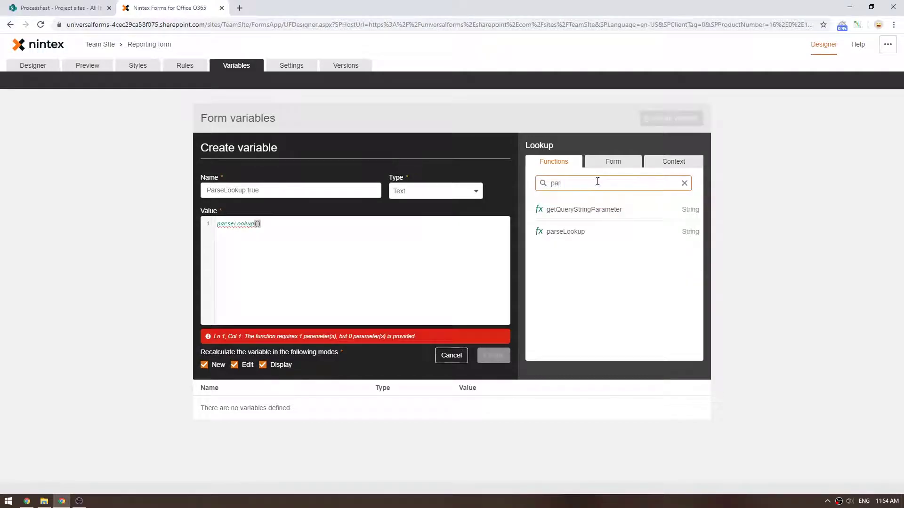
pyautogui.click(631, 231)
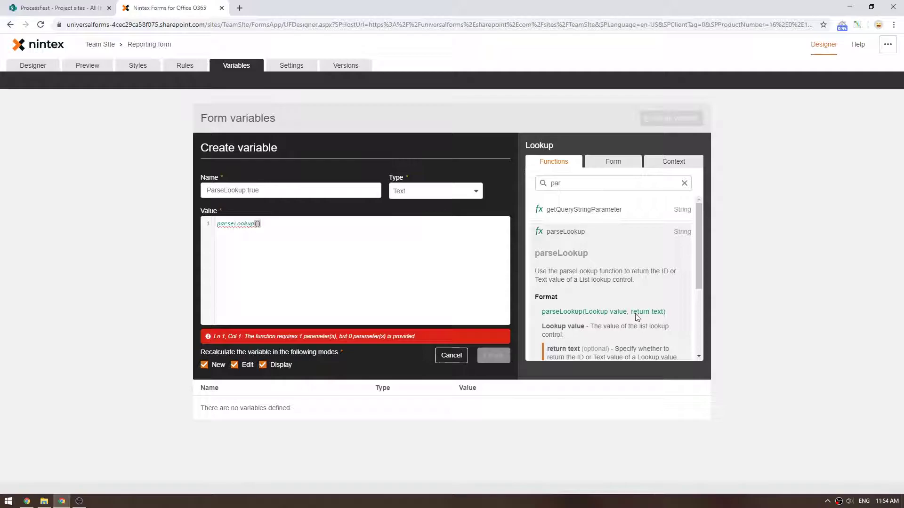
pyautogui.scroll(-1, 580, 315)
pyautogui.scroll(-2, 580, 315)
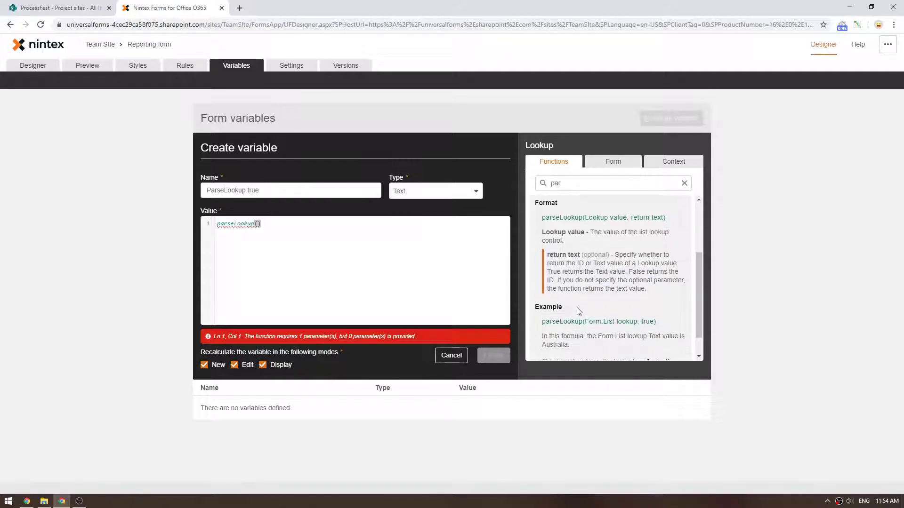
pyautogui.scroll(1, 586, 263)
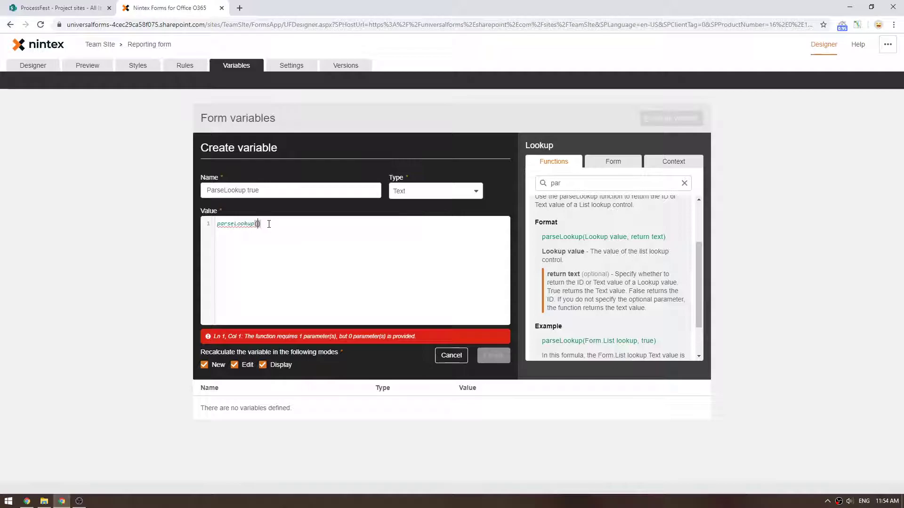
# Complete the formula parseLookup(List lookup 1, true) and save the variable.
pyautogui.write('list')
pyautogui.press('Down')
pyautogui.press('Down')
pyautogui.press('Return')
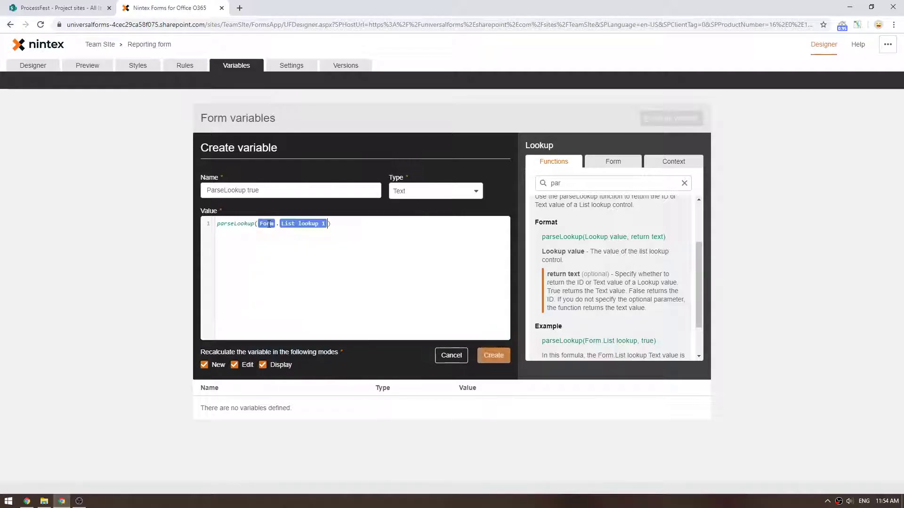
pyautogui.write(', tru')
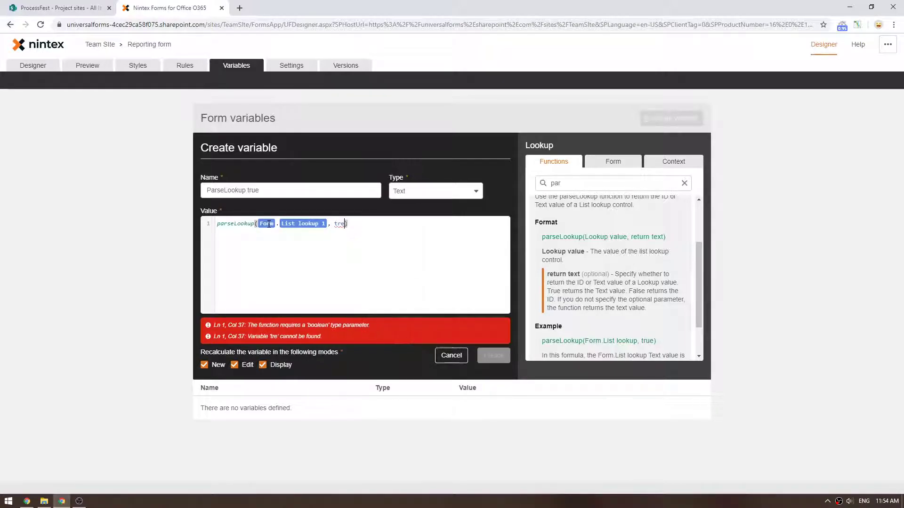
pyautogui.write('e')
pyautogui.hotkey('ctrl', 'a')
pyautogui.hotkey('ctrl', 'c')
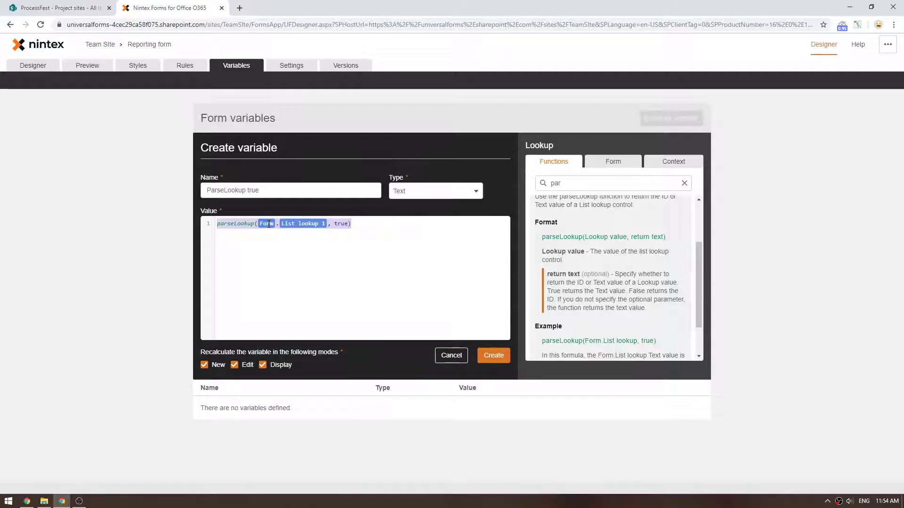
pyautogui.click(493, 356)
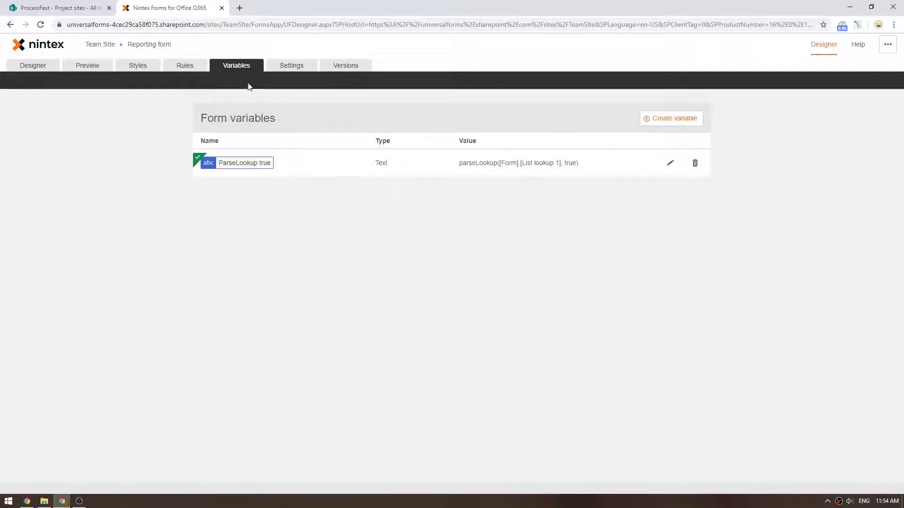
# Create a ParseLookup false variable using parseLookup(List lookup 1, false).
pyautogui.click(656, 120)
pyautogui.hotkey('ctrl', 'v')
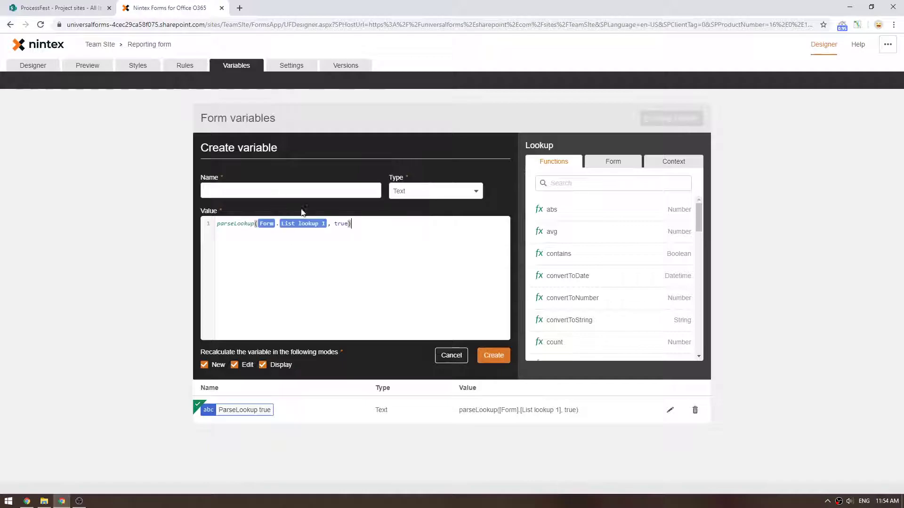
pyautogui.press('Left')
pyautogui.hotkey('ctrl', 'shift', 'Left')
pyautogui.press('BackSpace')
pyautogui.write('false')
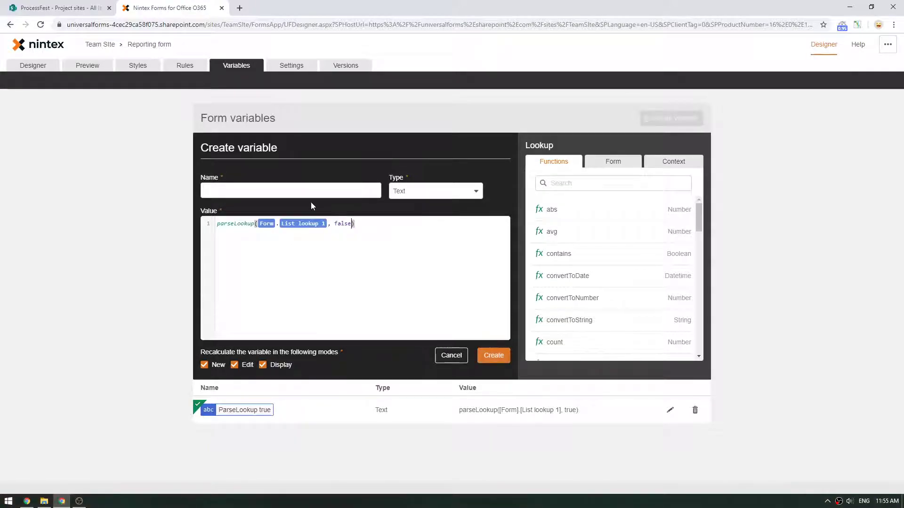
pyautogui.click(308, 190)
pyautogui.write('Parsel')
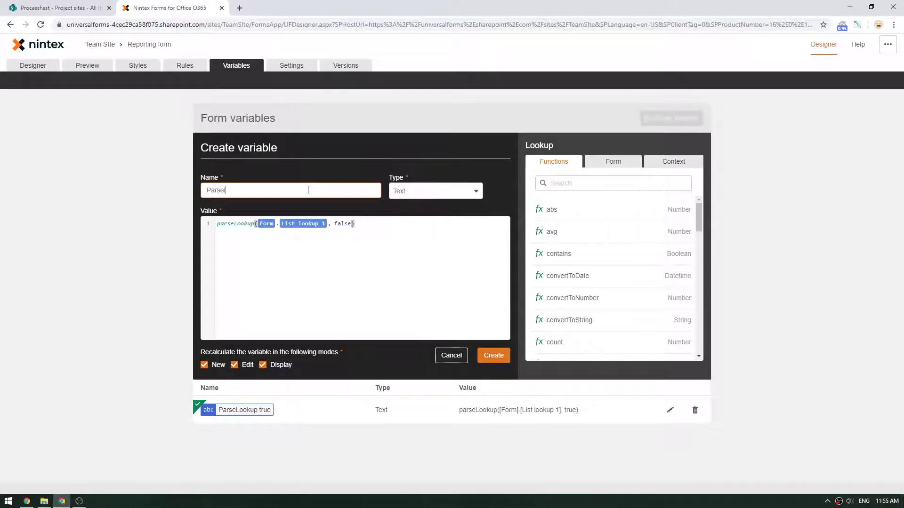
pyautogui.write('Lookup false')
pyautogui.click(494, 356)
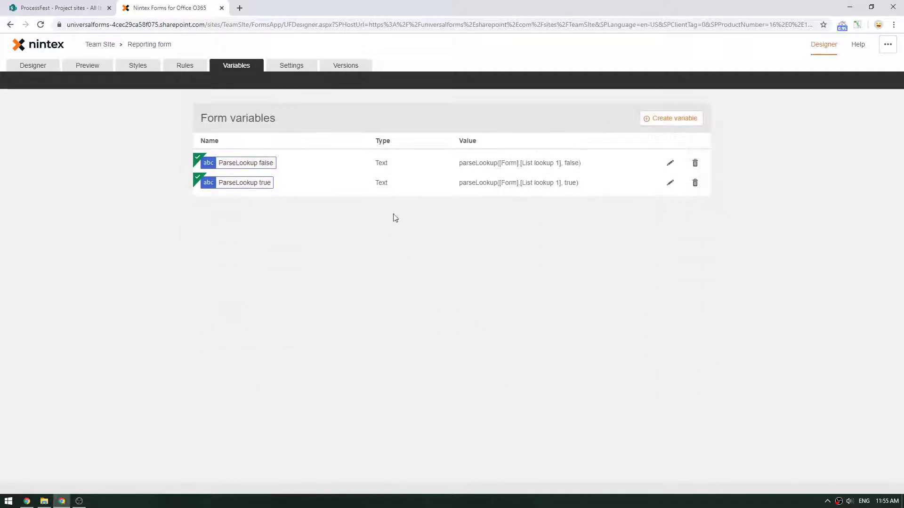
# Add 'ParseLookup true:' and 'ParseLookup false:' lines to Label 1's text.
pyautogui.click(35, 65)
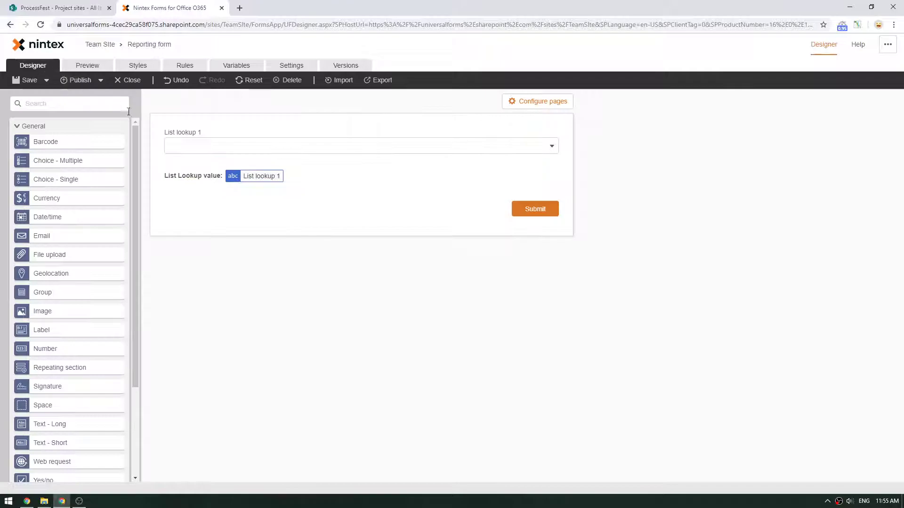
pyautogui.click(320, 181)
pyautogui.click(846, 224)
pyautogui.press('Return')
pyautogui.write('ParseL')
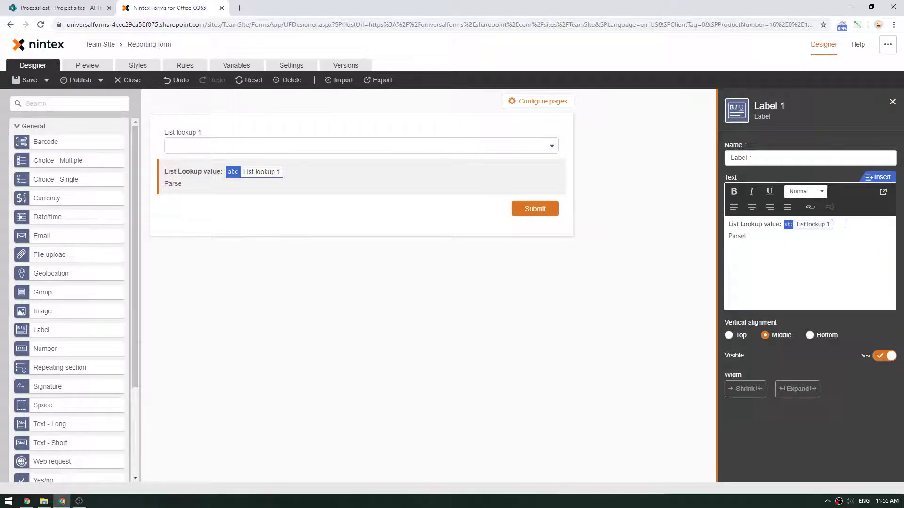
pyautogui.write('ookup true')
pyautogui.press('Return')
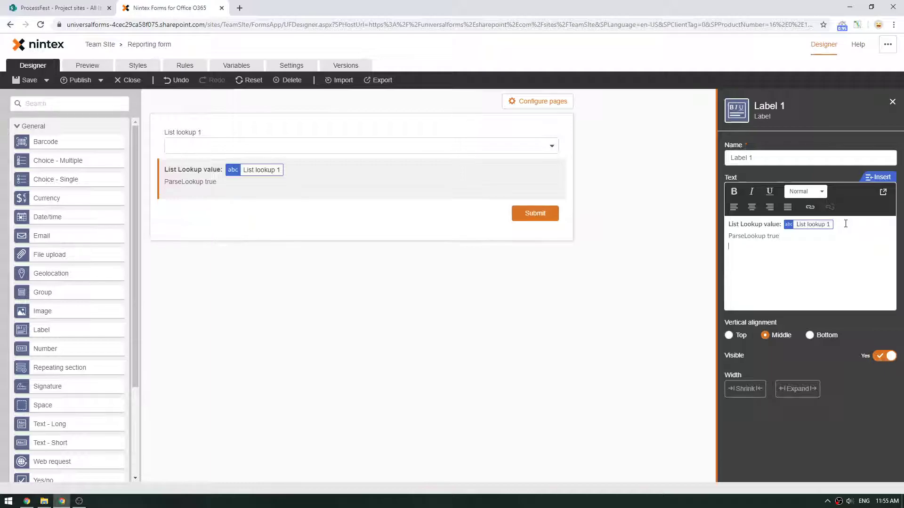
pyautogui.write('ParseLookup false')
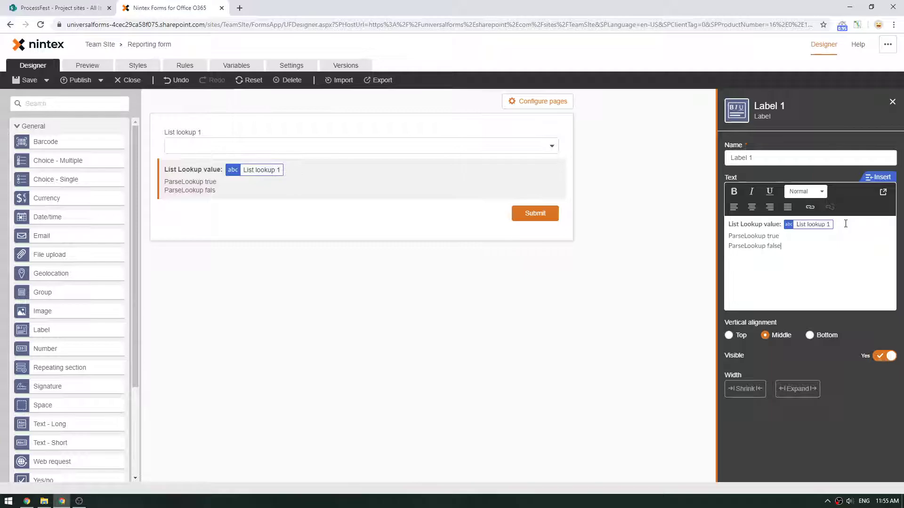
pyautogui.write(':')
# Make the 'ParseLookup true:' and 'ParseLookup false:' captions bold.
pyautogui.press('Up')
pyautogui.write(':')
pyautogui.hotkey('shift', 'Home')
pyautogui.hotkey('ctrl', 'b')
pyautogui.press('Down')
pyautogui.hotkey('shift', 'End')
pyautogui.hotkey('ctrl', 'b')
pyautogui.press('Right')
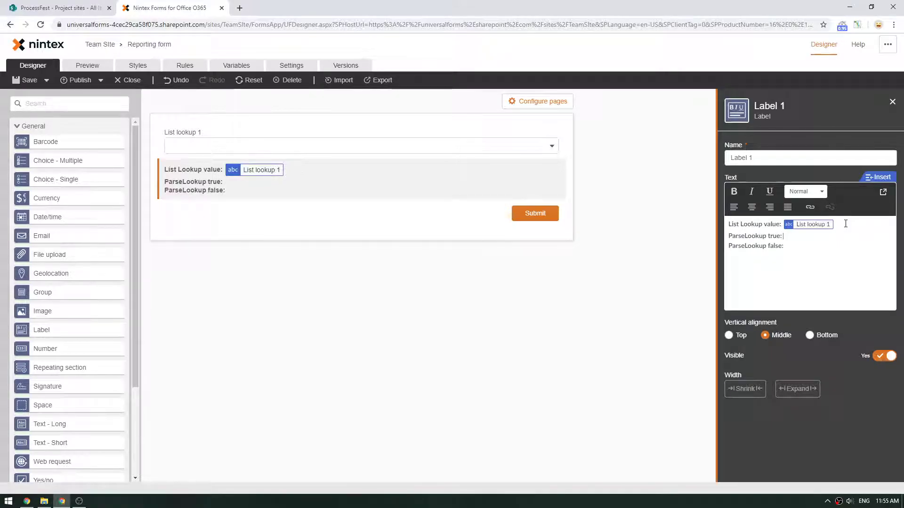
# Insert the ParseLookup true and ParseLookup false variable references after their captions.
pyautogui.write('[[')
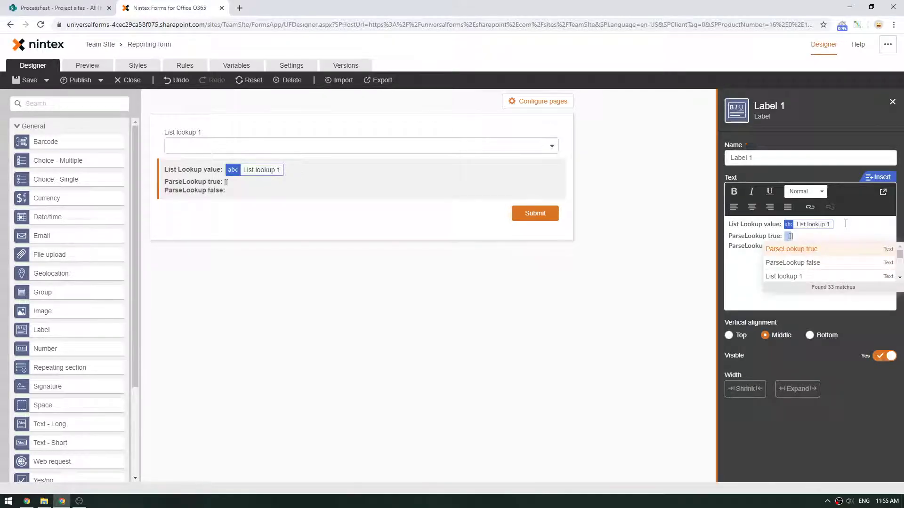
pyautogui.press('Return')
pyautogui.press('Down')
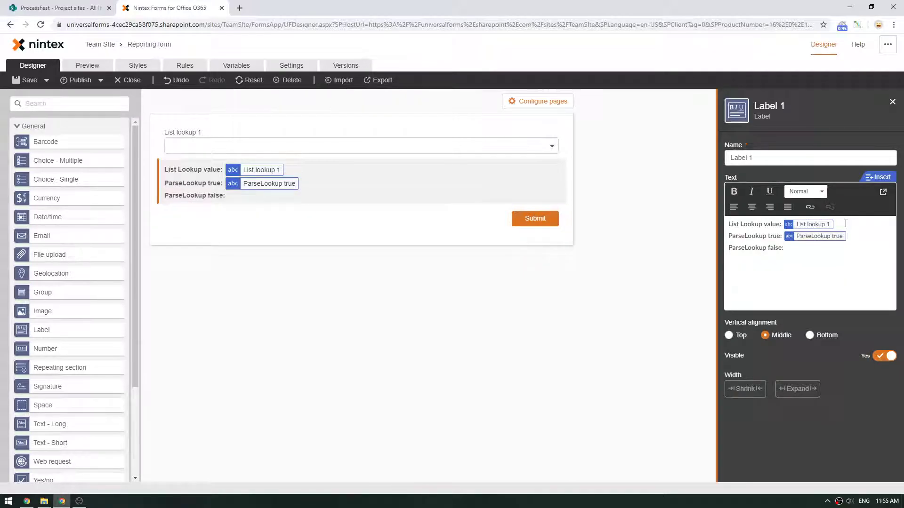
pyautogui.write('[[p')
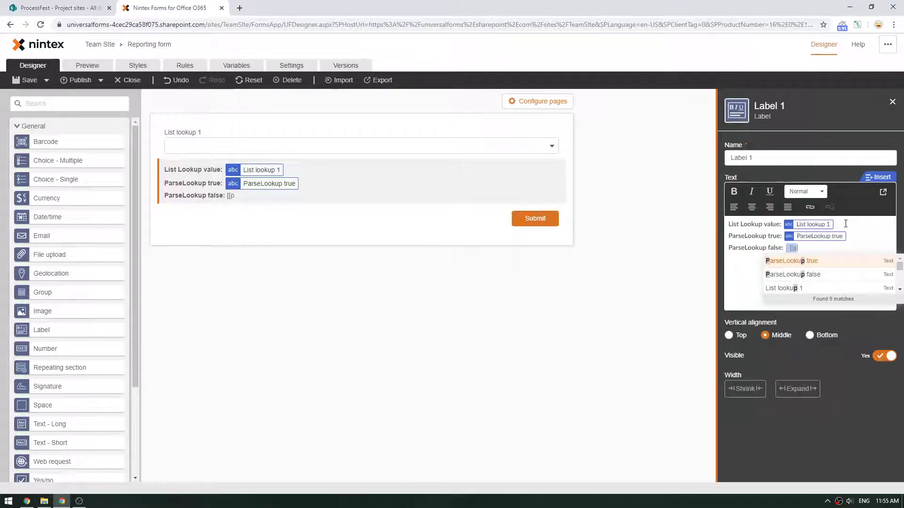
pyautogui.press('Down')
pyautogui.press('Return')
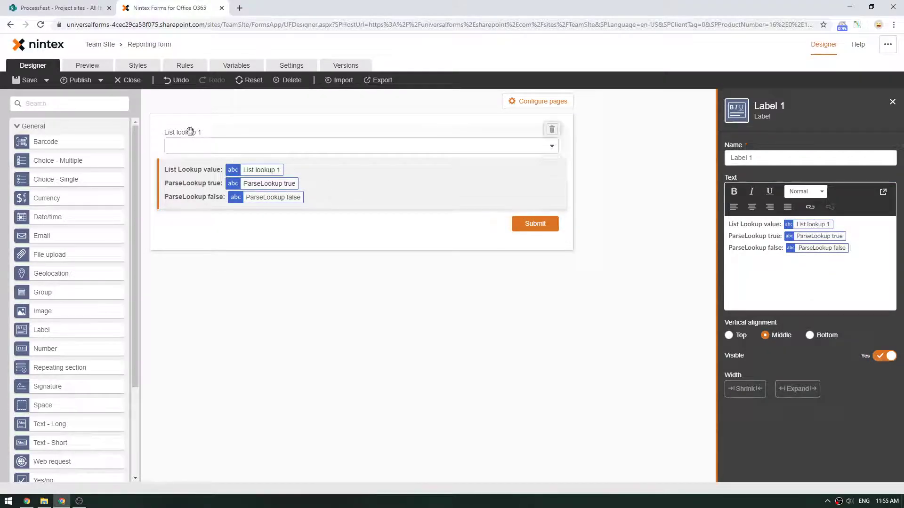
pyautogui.click(87, 65)
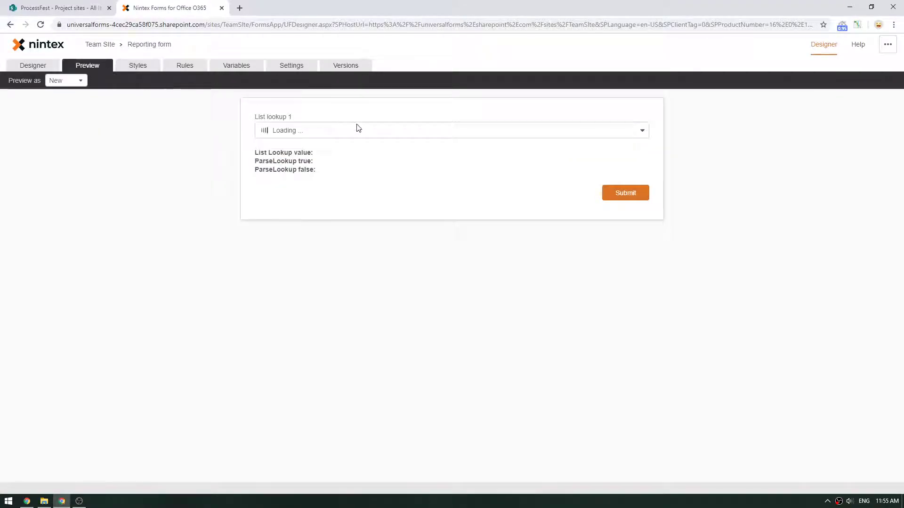
pyautogui.click(363, 135)
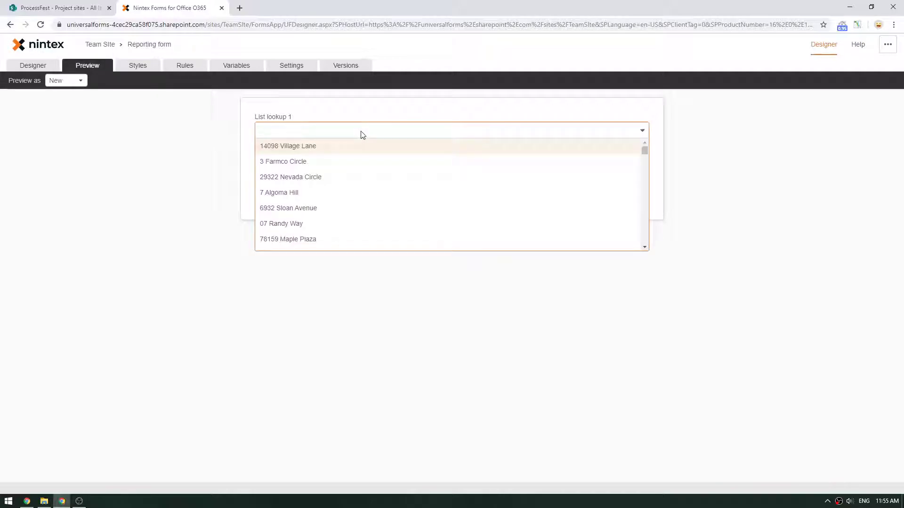
pyautogui.click(329, 243)
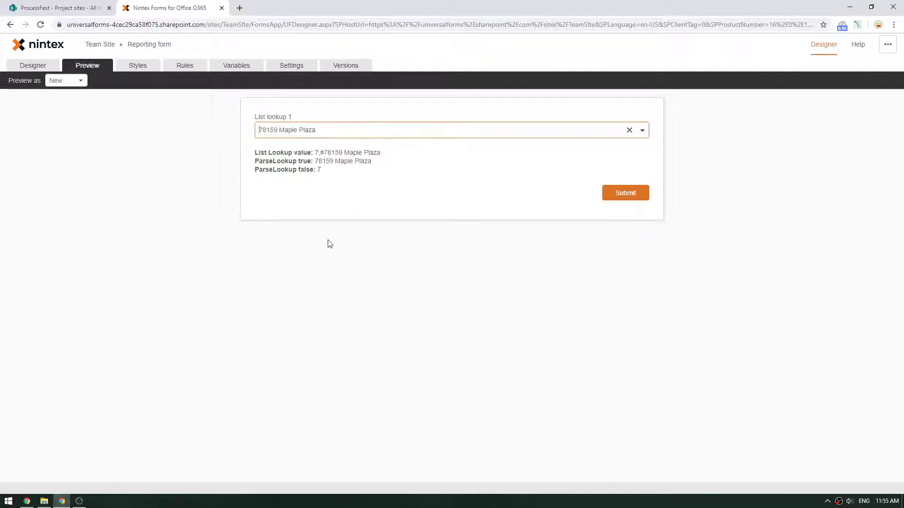
pyautogui.doubleClick(316, 153)
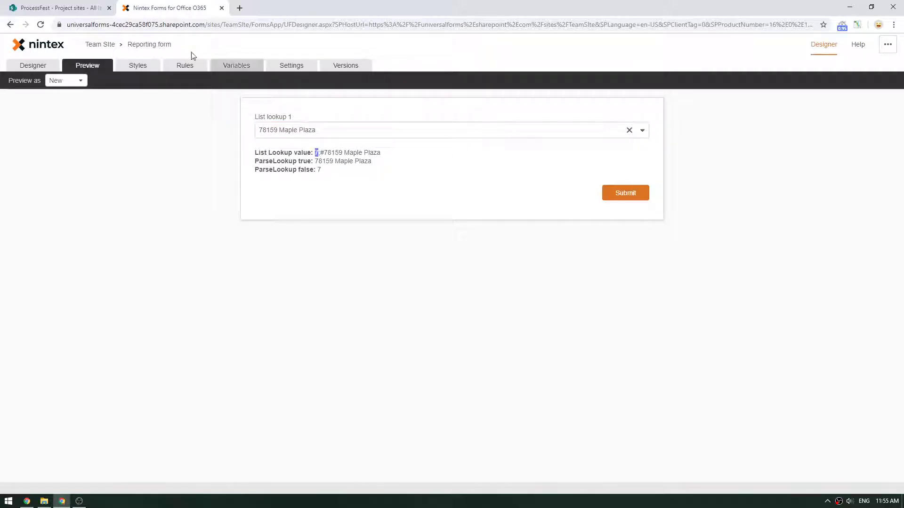
pyautogui.click(92, 8)
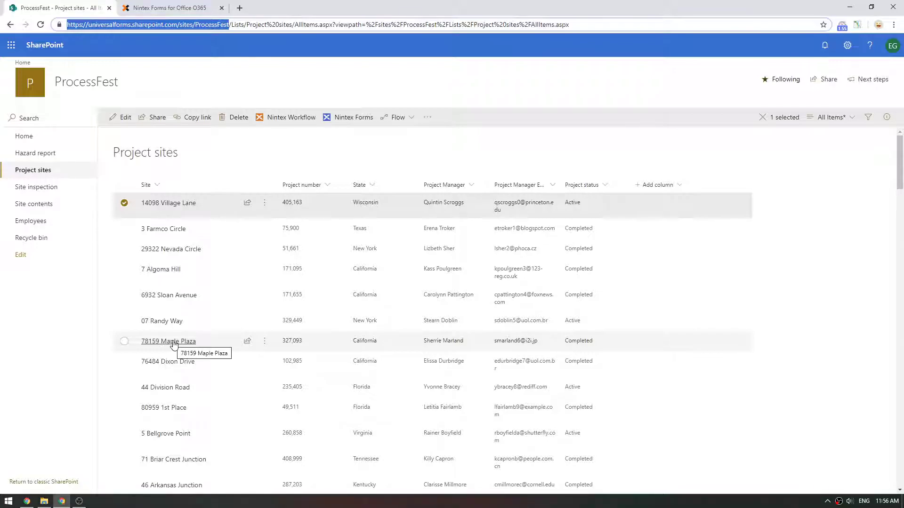
pyautogui.click(181, 9)
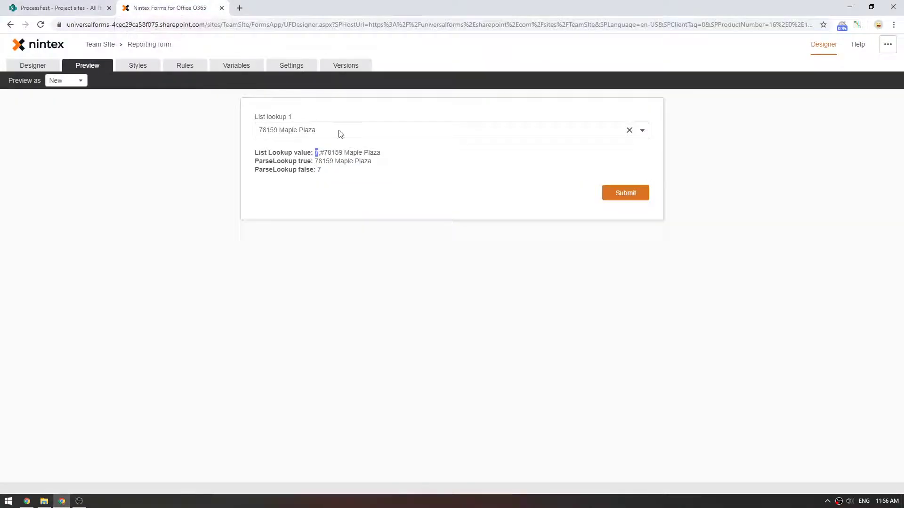
pyautogui.moveTo(316, 153); pyautogui.dragTo(386, 160)
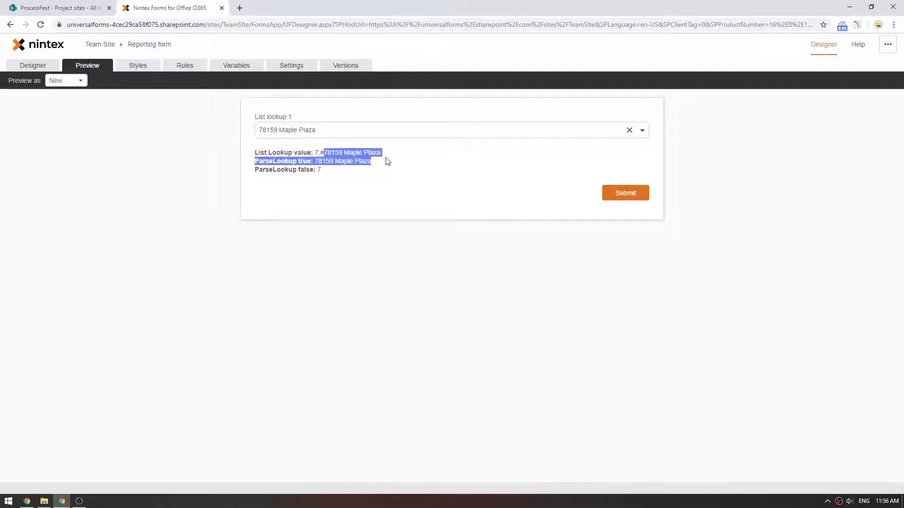
pyautogui.click(300, 162)
pyautogui.moveTo(315, 161); pyautogui.dragTo(370, 164)
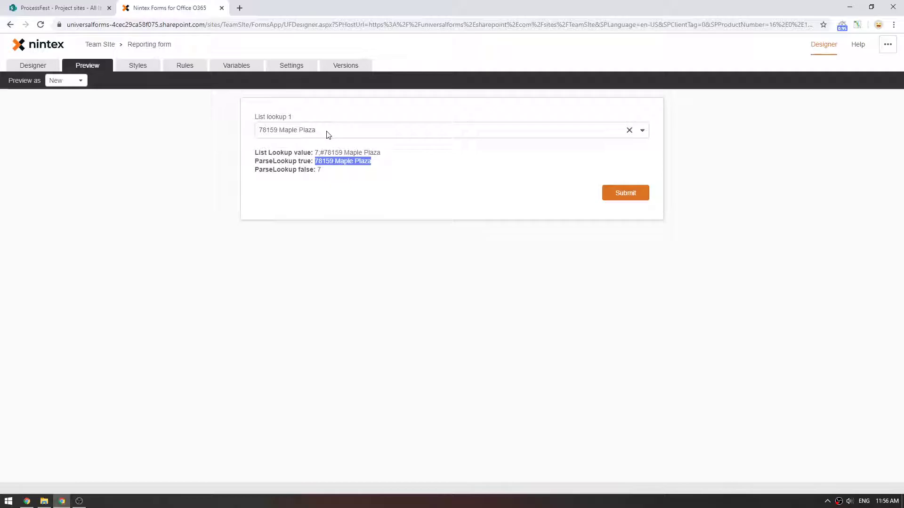
# Add a second page to the form and move the lookup value labels onto Page 2.
pyautogui.click(47, 68)
pyautogui.click(549, 108)
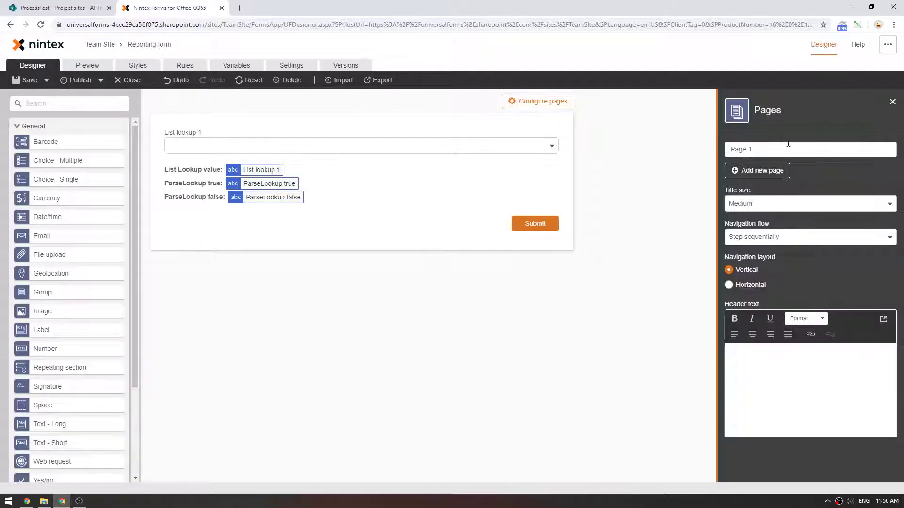
pyautogui.click(765, 169)
pyautogui.moveTo(249, 214); pyautogui.dragTo(224, 198)
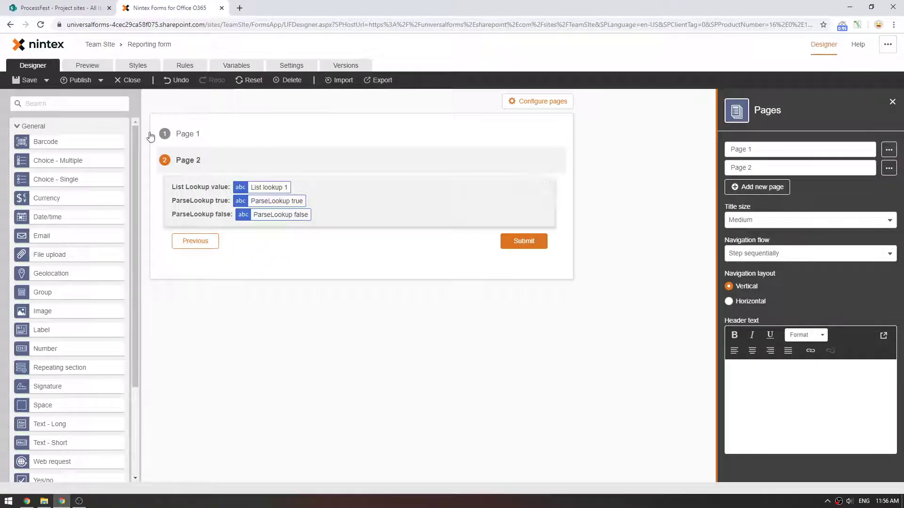
# Preview with 78159 Maple Plaza selected and check Page 2 shows 78159 Maple Plaza and ID 7.
pyautogui.click(91, 67)
pyautogui.click(366, 158)
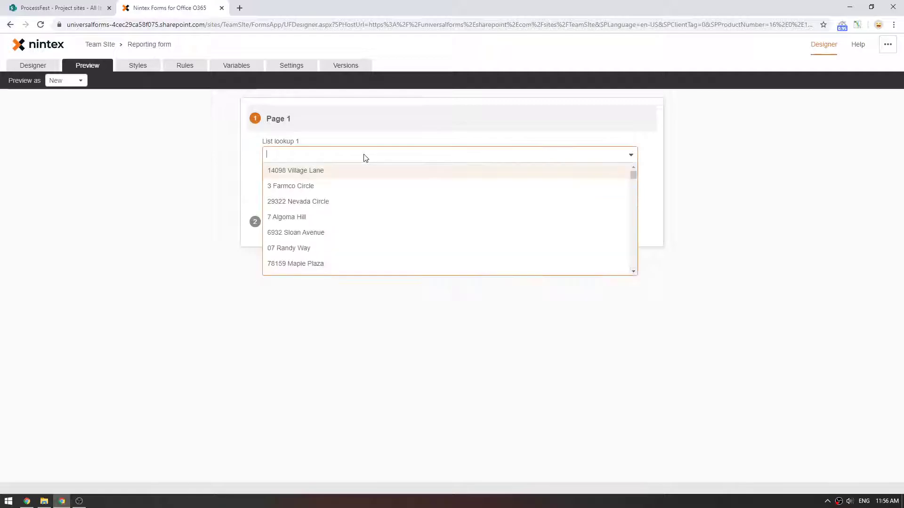
pyautogui.press('Return')
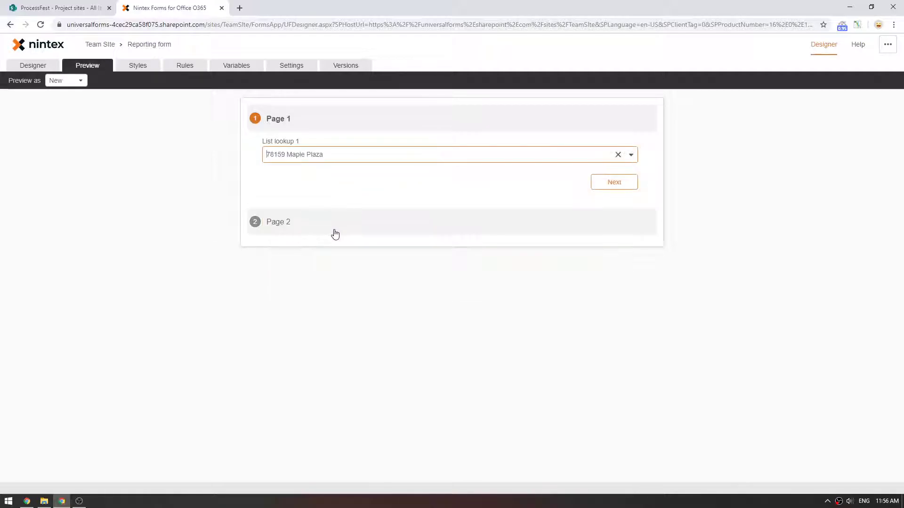
pyautogui.click(614, 184)
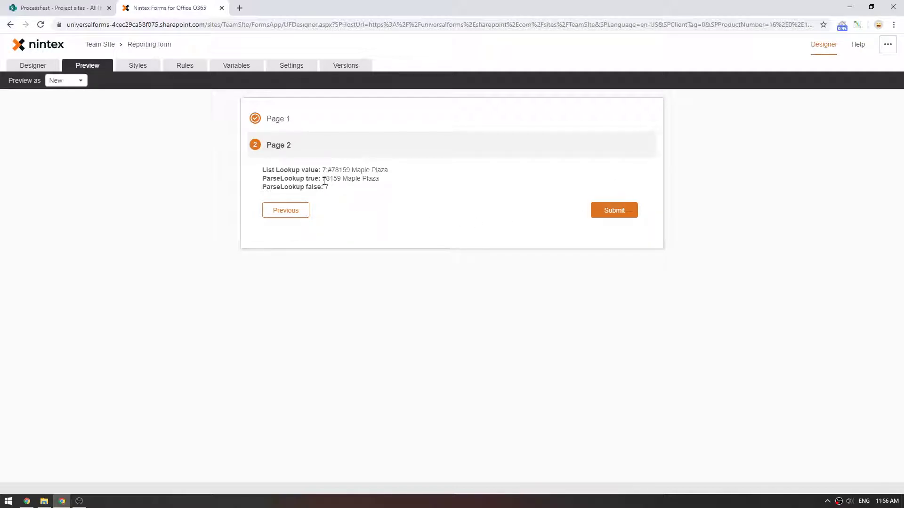
pyautogui.moveTo(322, 179); pyautogui.dragTo(385, 183)
pyautogui.doubleClick(326, 187)
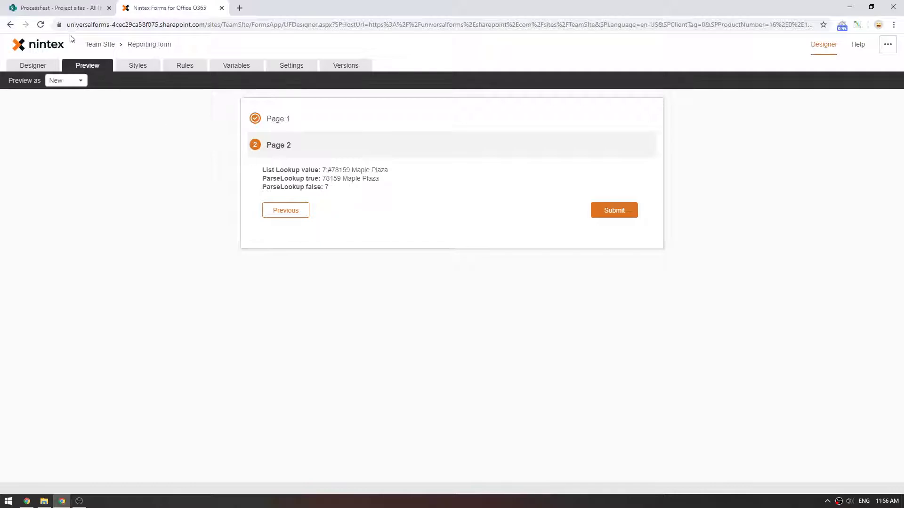
# Check 78159 Maple Plaza's Project sites row against the Page 2 preview, then show the form variables.
pyautogui.click(73, 13)
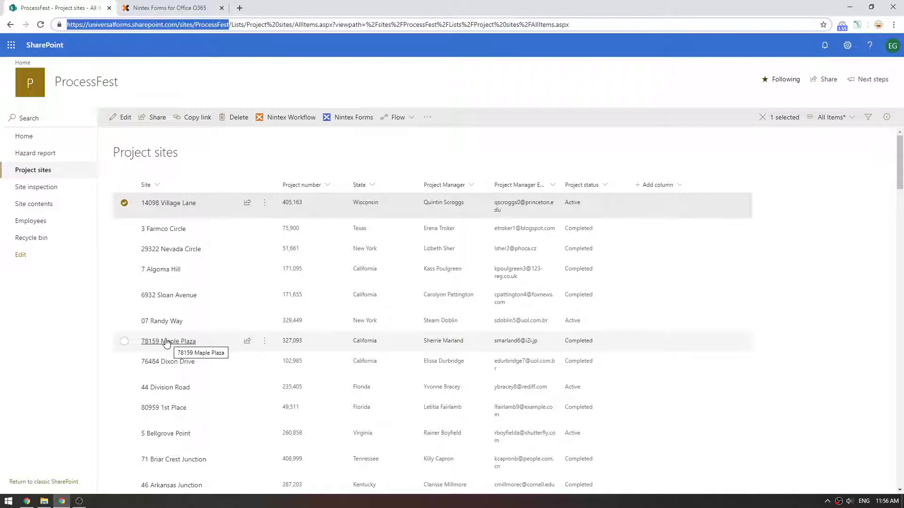
pyautogui.click(171, 7)
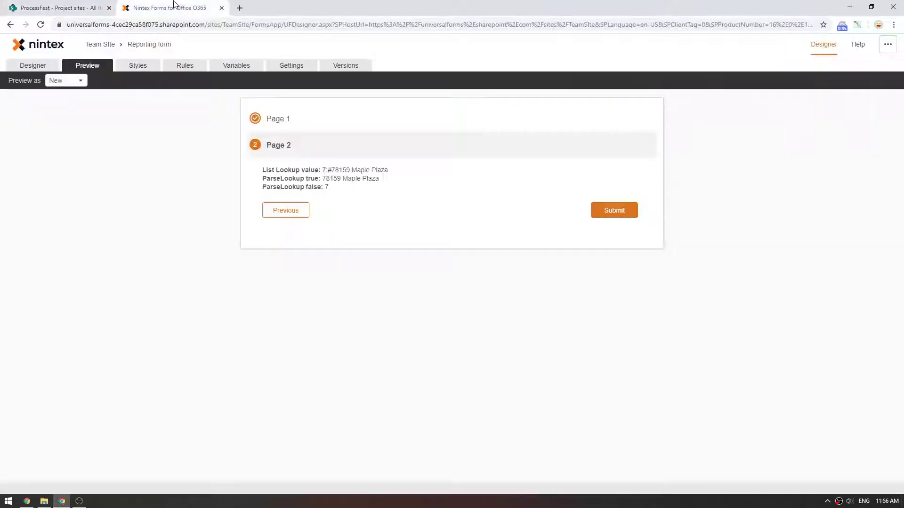
pyautogui.click(82, 9)
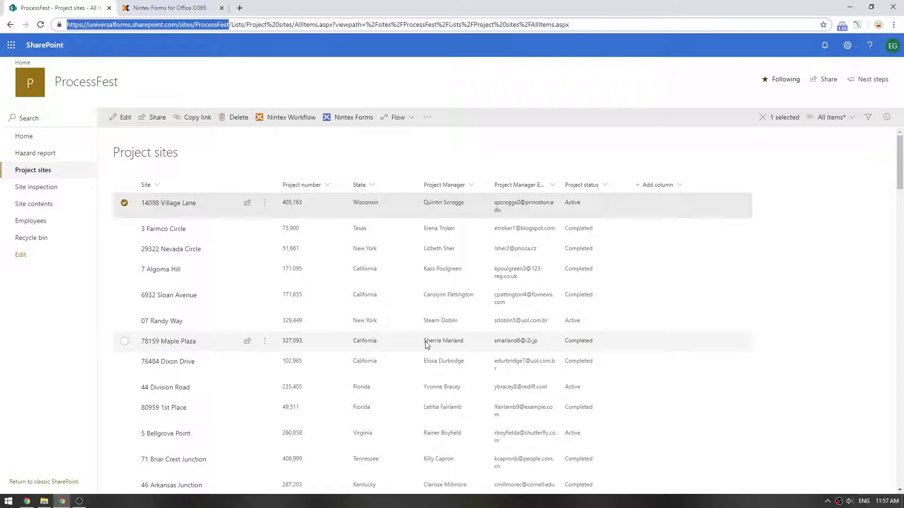
pyautogui.click(164, 12)
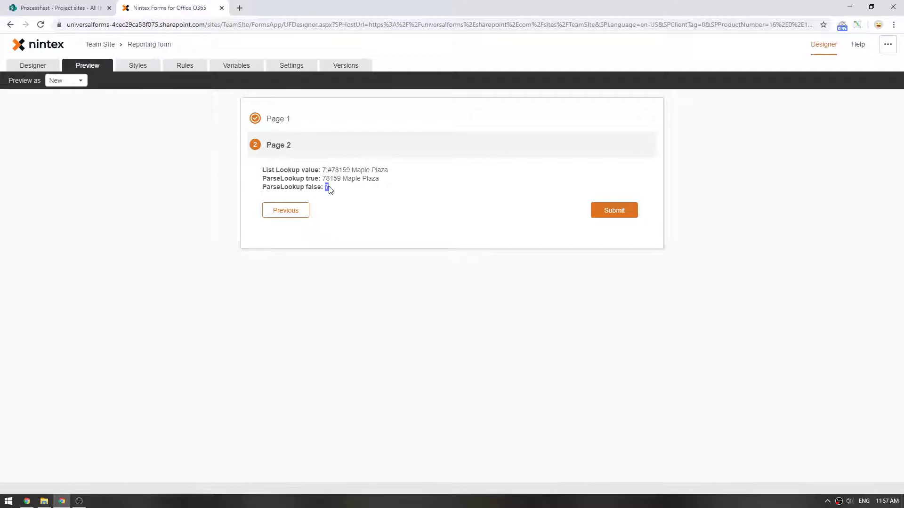
pyautogui.click(236, 67)
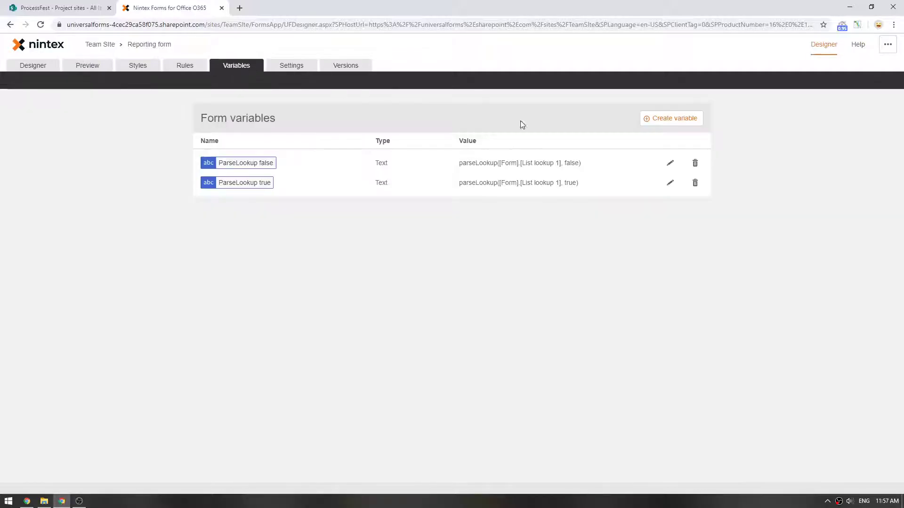
# Create a form variable named Lookup Project Manager.
pyautogui.click(669, 119)
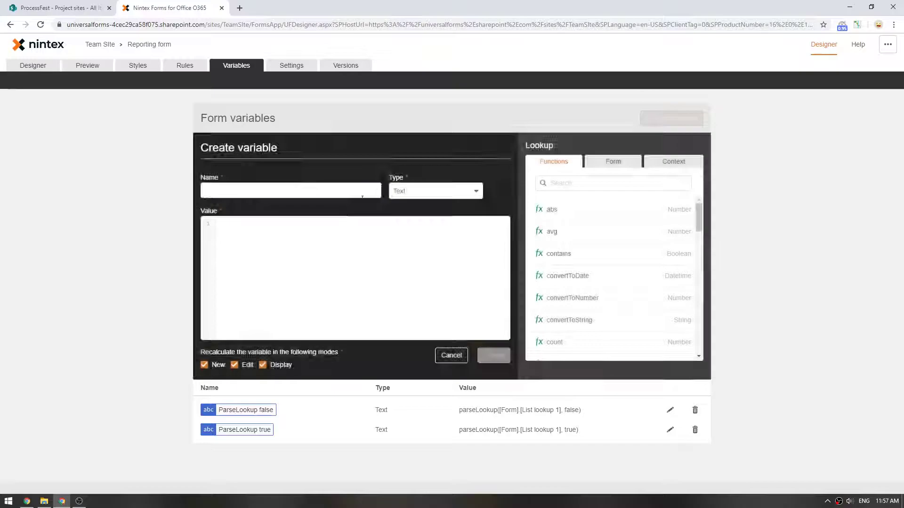
pyautogui.click(302, 192)
pyautogui.write('Lookup')
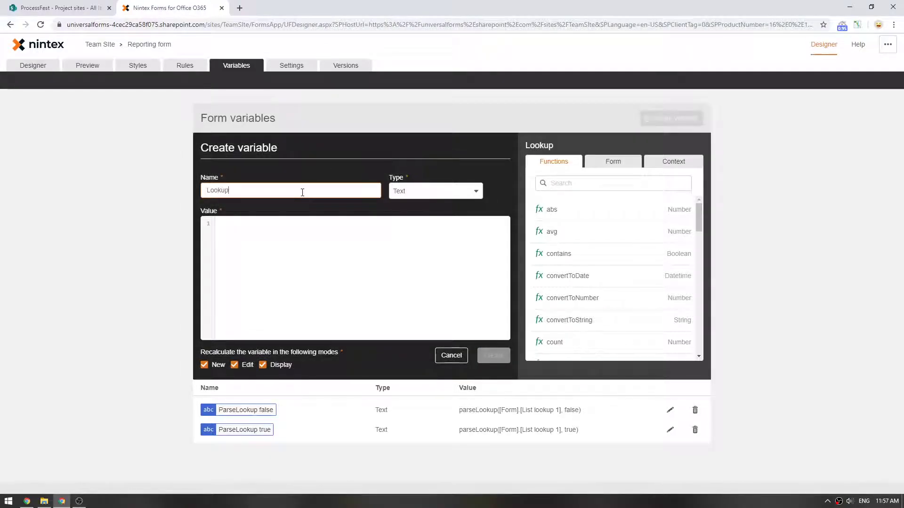
pyautogui.write(' Project Manager')
pyautogui.click(314, 251)
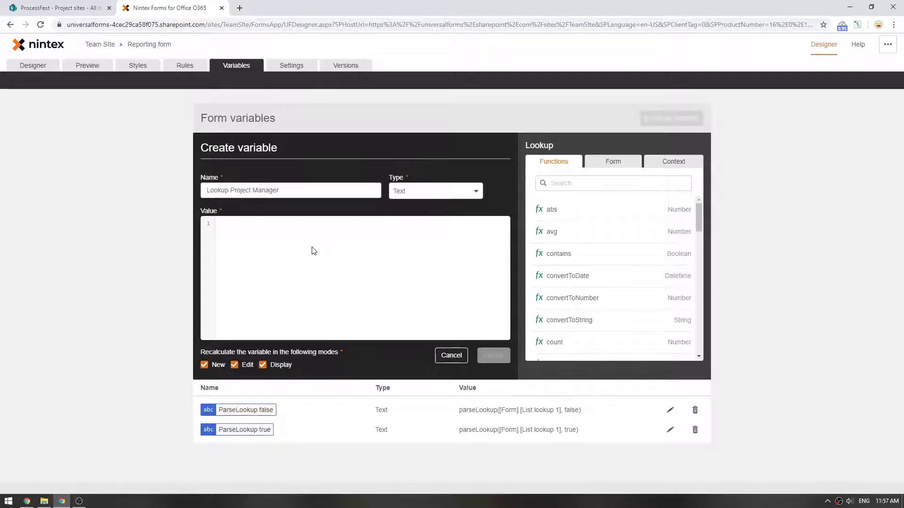
pyautogui.click(490, 357)
# Start a Lookup State variable whose value begins with the lookup(,,,) function.
pyautogui.click(657, 119)
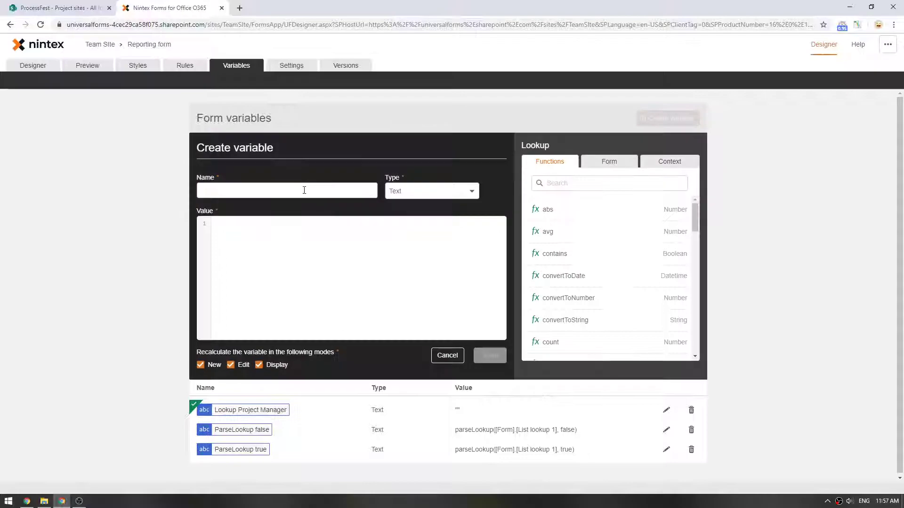
pyautogui.click(304, 191)
pyautogui.write('Lookup State')
pyautogui.click(357, 229)
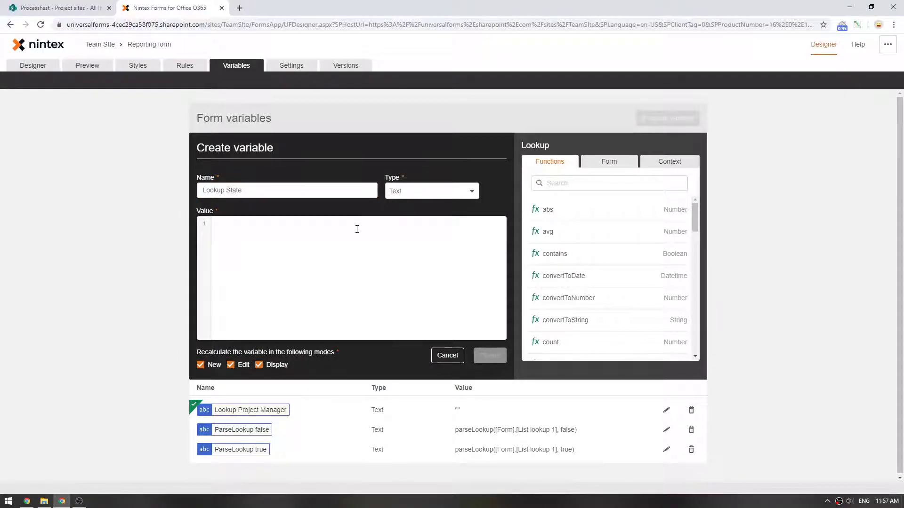
pyautogui.write('lookup')
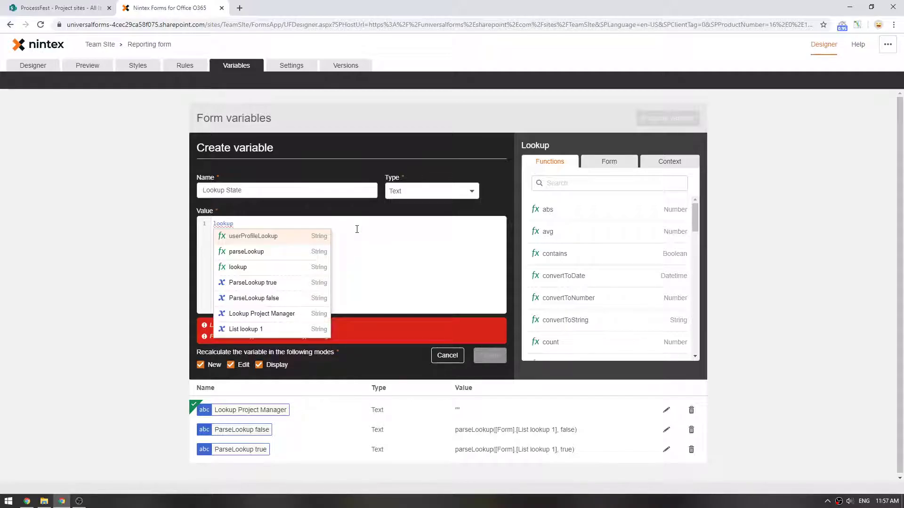
pyautogui.press('Down')
pyautogui.press('Down')
pyautogui.press('Return')
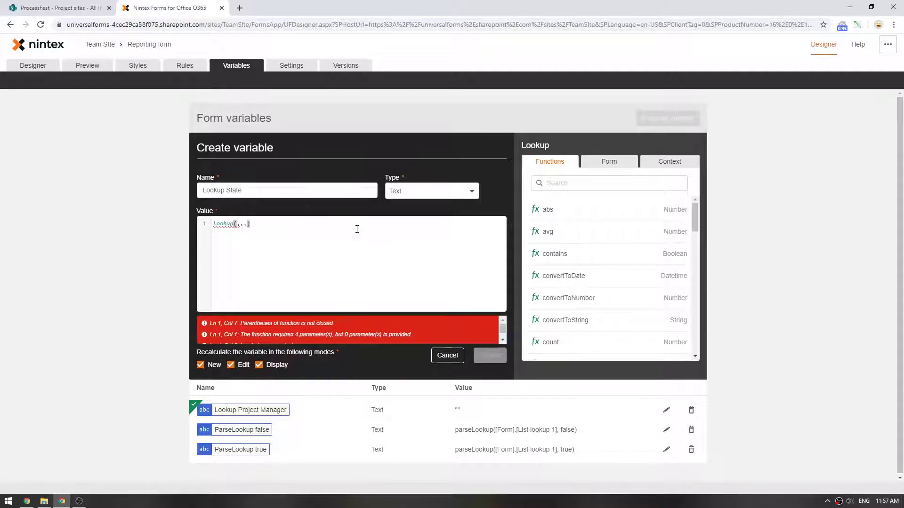
pyautogui.click(560, 183)
# Look up the lookup function's format and break its arguments onto separate lines.
pyautogui.write('lookup')
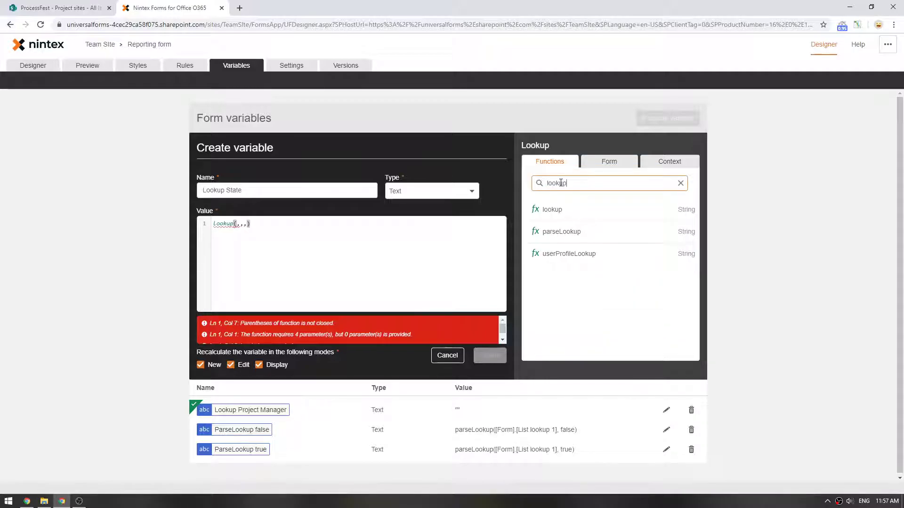
pyautogui.click(579, 213)
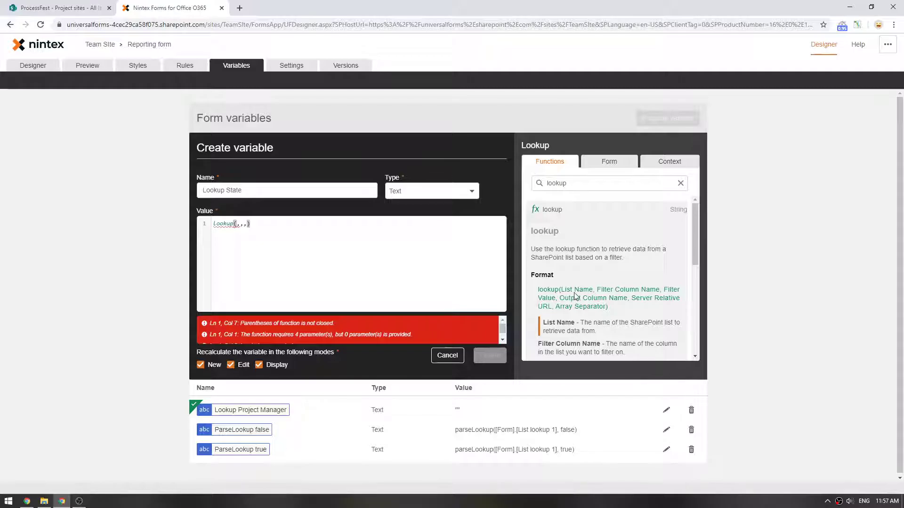
pyautogui.click(235, 223)
pyautogui.press('Return')
pyautogui.press('Right')
pyautogui.press('Return')
# Enter "Project sites" as the lookup's list argument, checking the name against SharePoint.
pyautogui.click(88, 9)
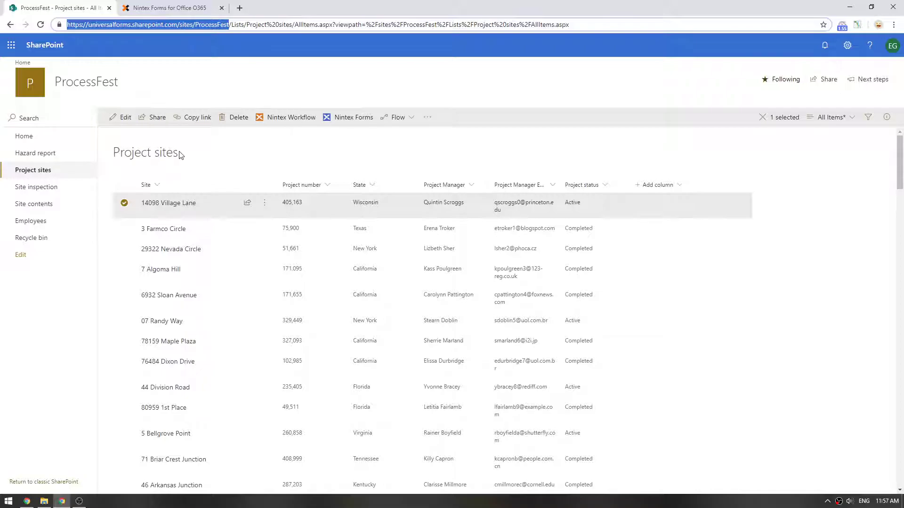
pyautogui.click(181, 6)
pyautogui.write('"Project sites" ,,,)')
pyautogui.click(62, 7)
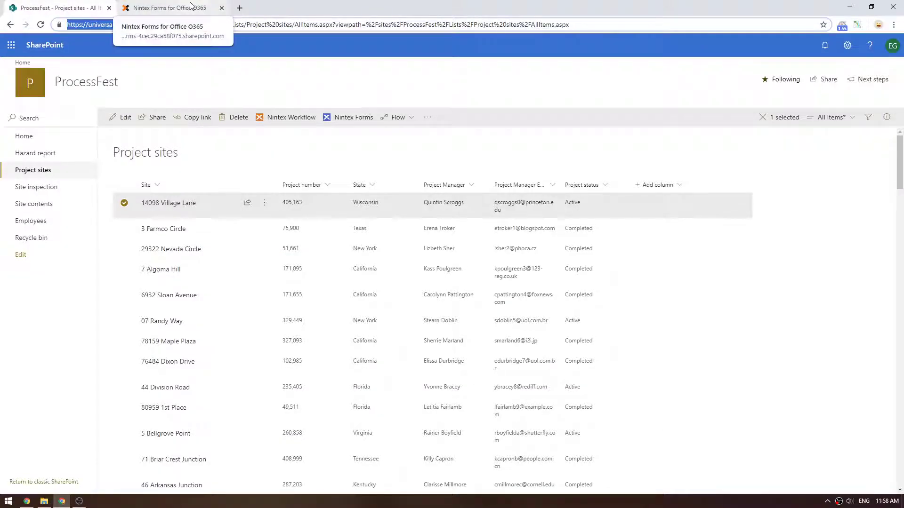
pyautogui.click(185, 6)
pyautogui.press('Right')
pyautogui.press('Return')
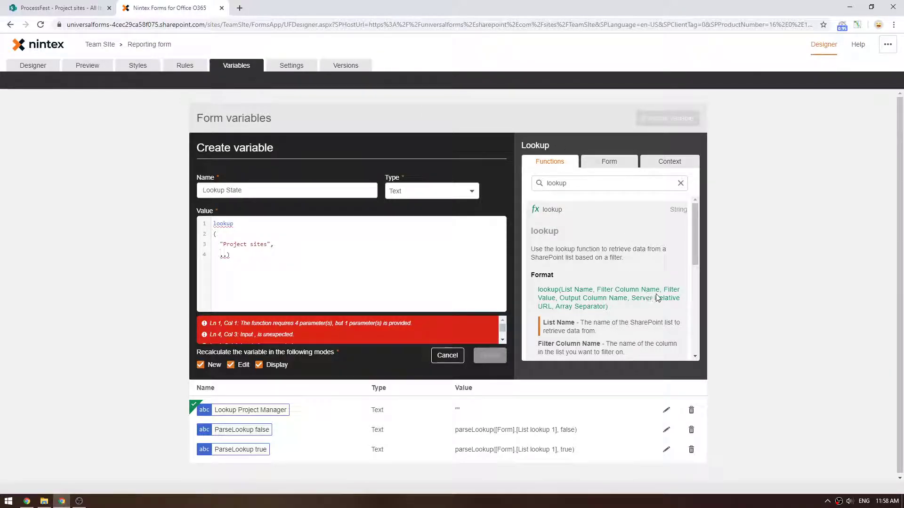
pyautogui.click(56, 8)
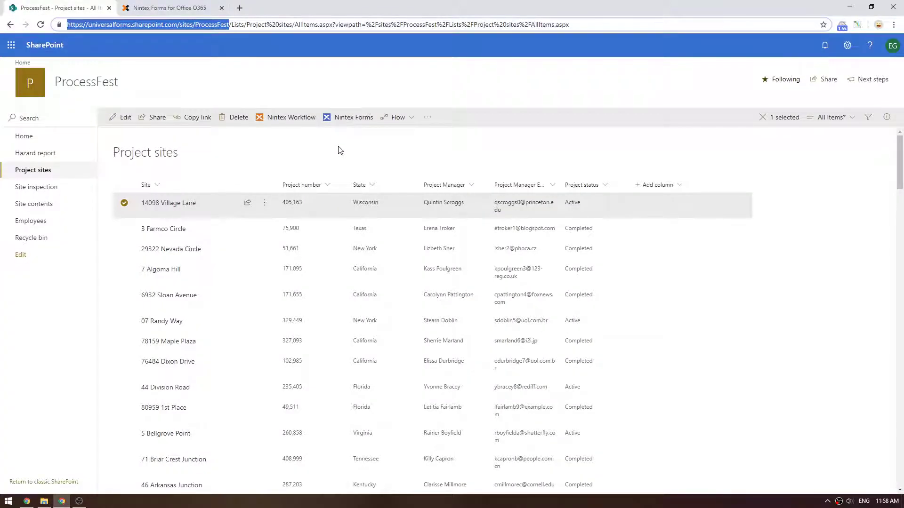
# Edit the Project sites view to show the ID column in first position.
pyautogui.click(855, 119)
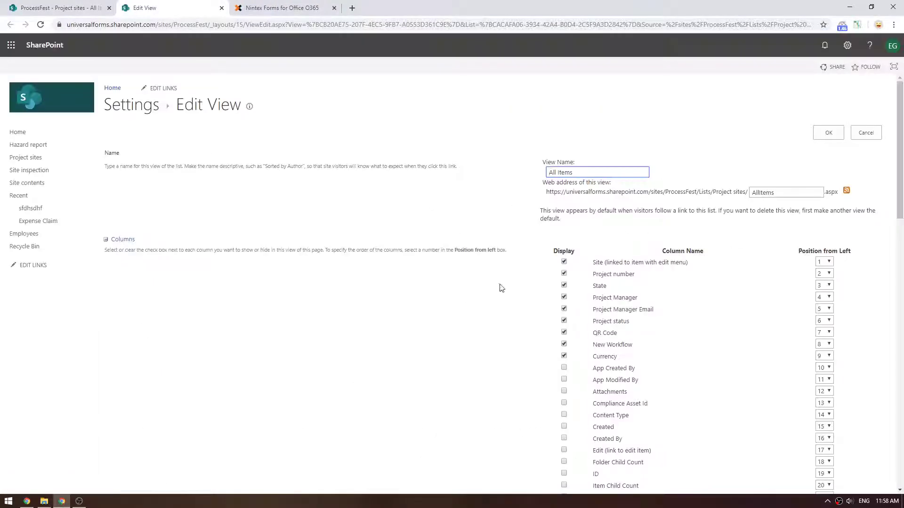
pyautogui.scroll(-4, 562, 424)
pyautogui.click(564, 286)
pyautogui.click(827, 286)
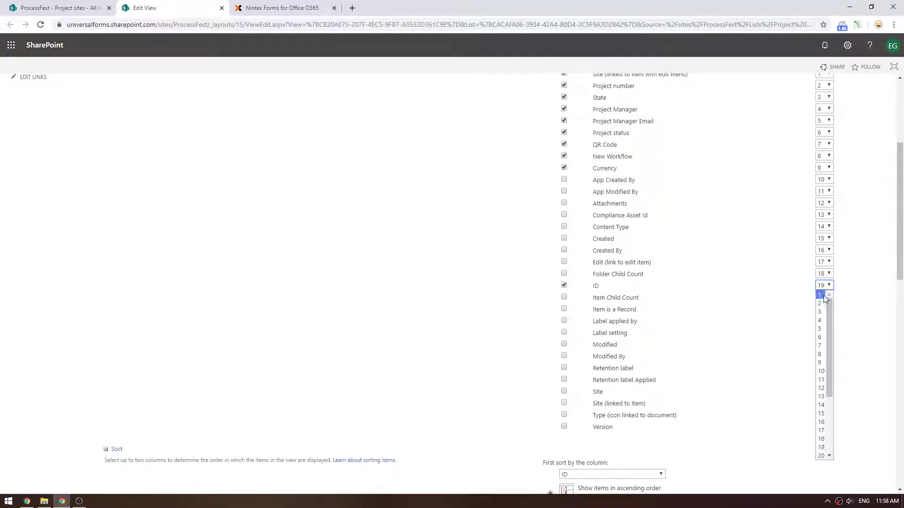
pyautogui.click(824, 295)
pyautogui.scroll(4, 800, 299)
pyautogui.click(838, 136)
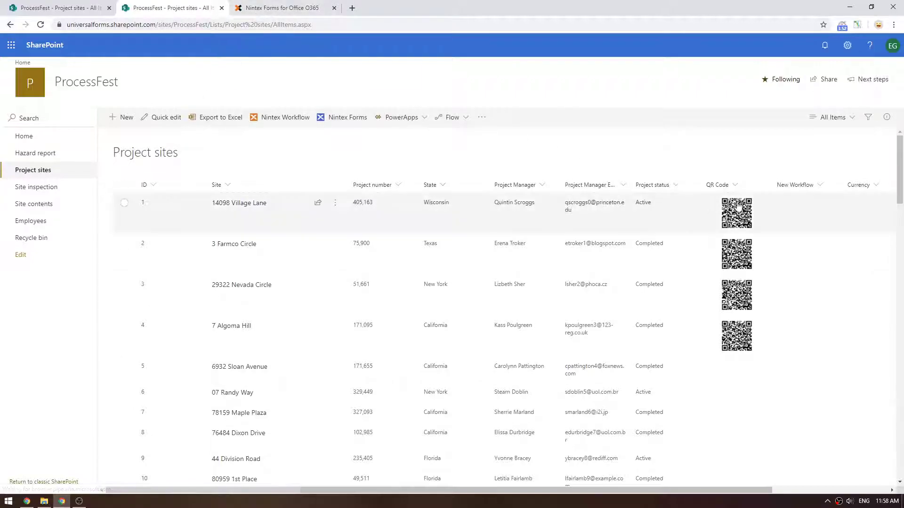
# Hide the QR Code column from the Project sites view.
pyautogui.click(734, 187)
pyautogui.moveTo(758, 238)
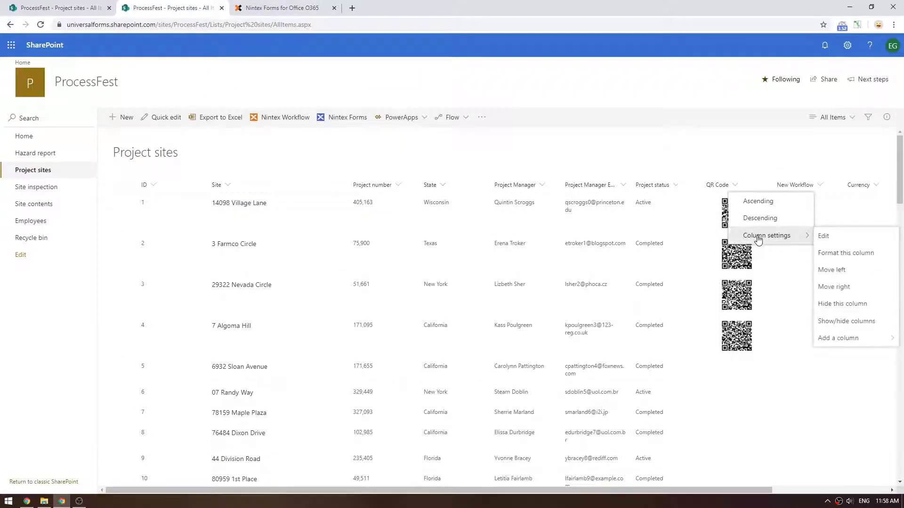
pyautogui.click(844, 302)
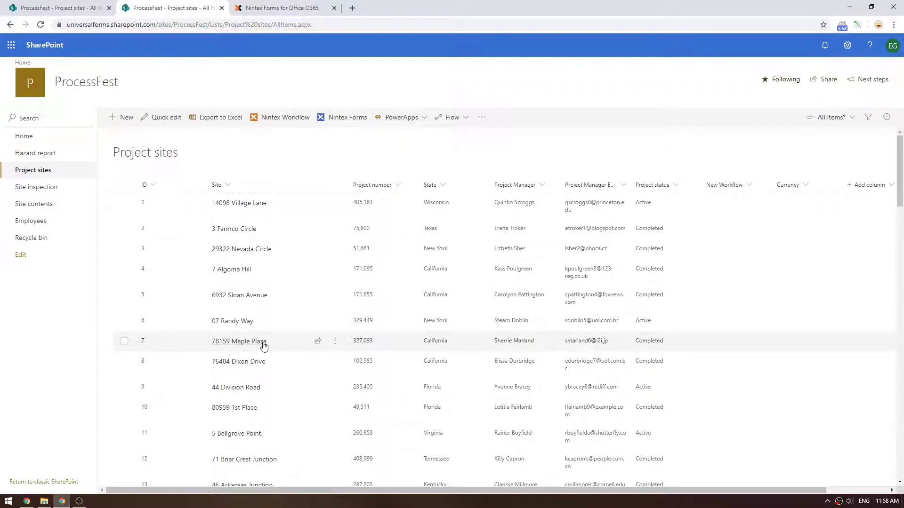
pyautogui.click(275, 10)
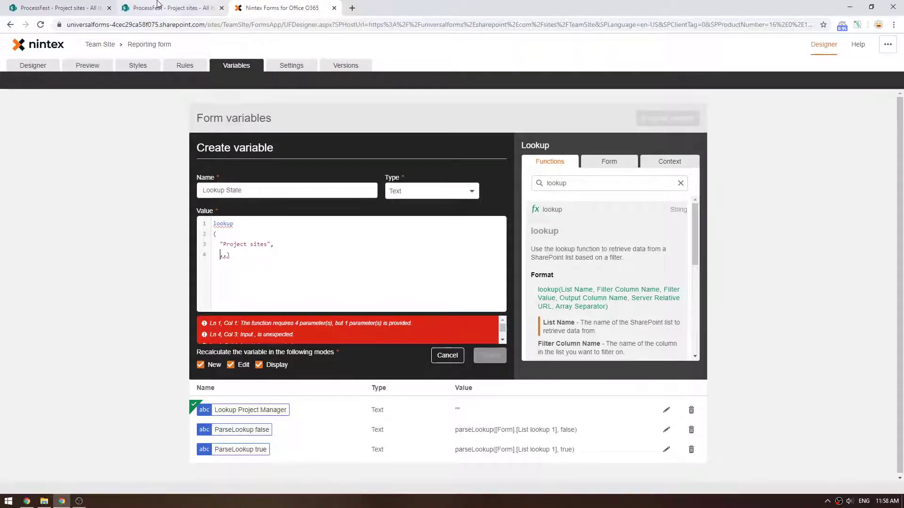
# Add "ID" as the lookup's filter column after checking the ID column in SharePoint.
pyautogui.click(83, 8)
pyautogui.click(150, 4)
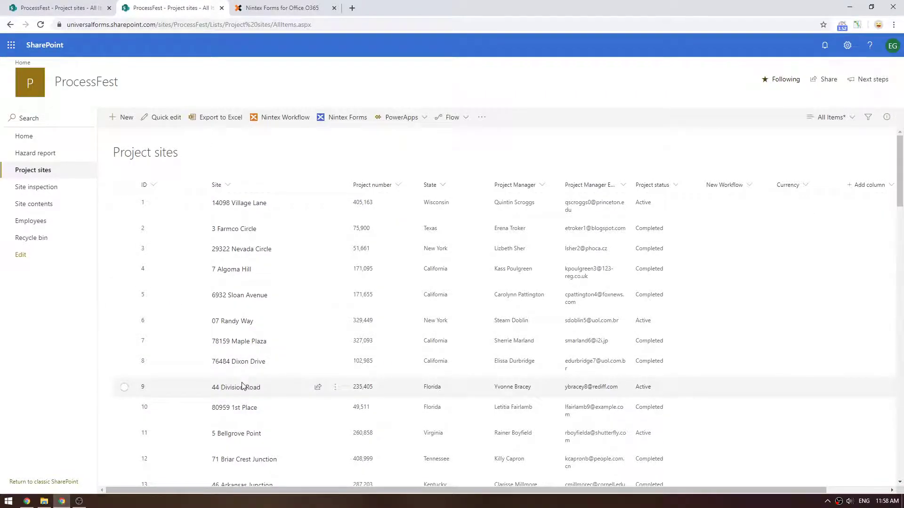
pyautogui.click(285, 7)
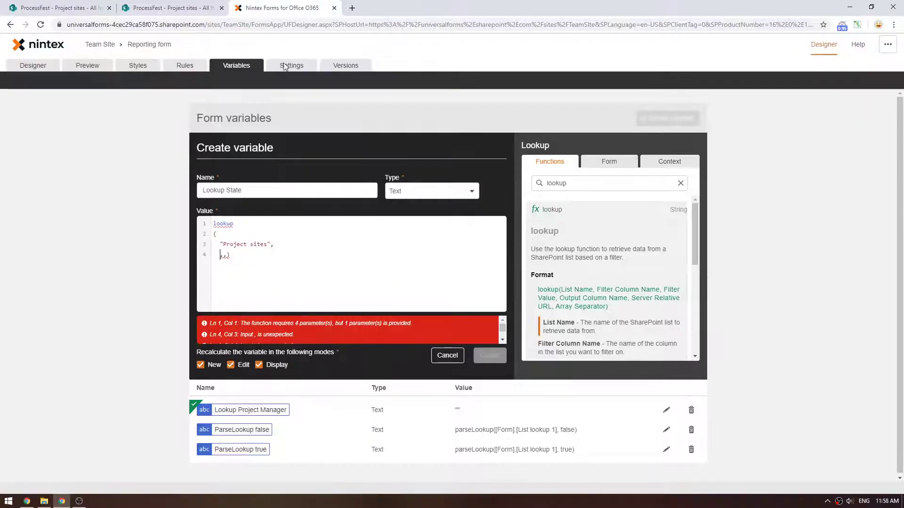
pyautogui.write('"ID",')
pyautogui.press('Return')
pyautogui.press('Tab')
pyautogui.press('BackSpace')
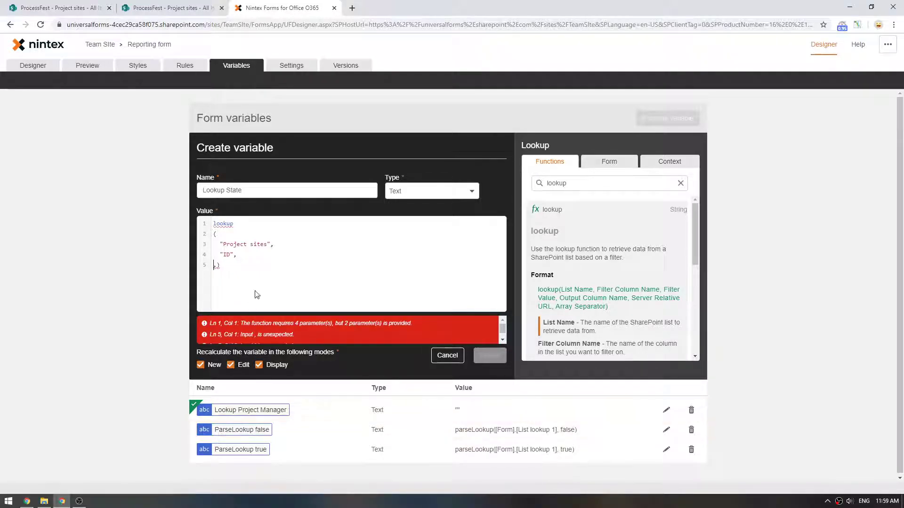
pyautogui.press('Tab')
pyautogui.press('BackSpace')
# Insert the ParseLookup false variable as the filter value, with the closing parenthesis on its own line.
pyautogui.write('pa')
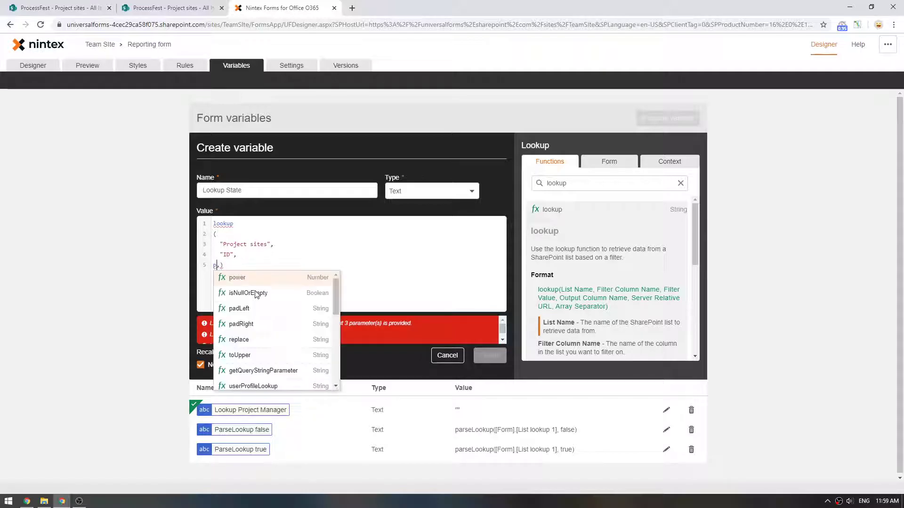
pyautogui.press('Down')
pyautogui.press('Down')
pyautogui.press('Down')
pyautogui.press('Down')
pyautogui.press('Down')
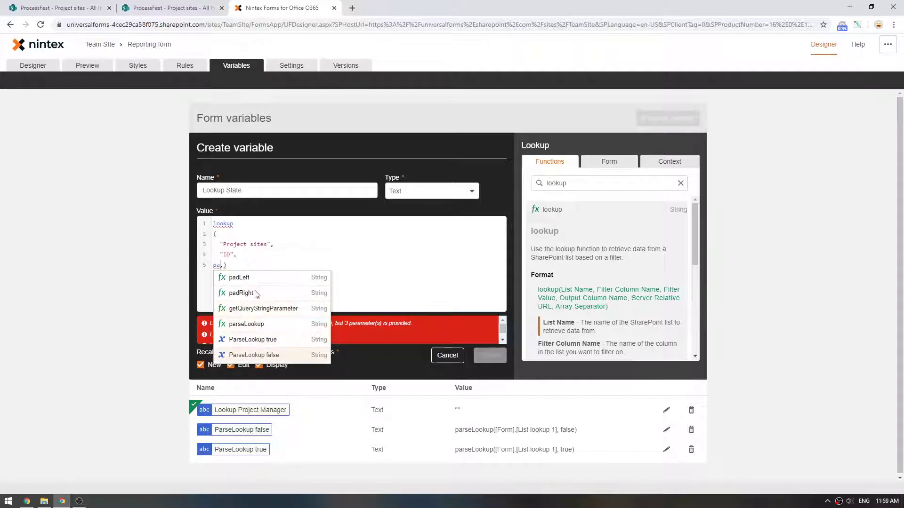
pyautogui.press('Return')
pyautogui.press('Tab')
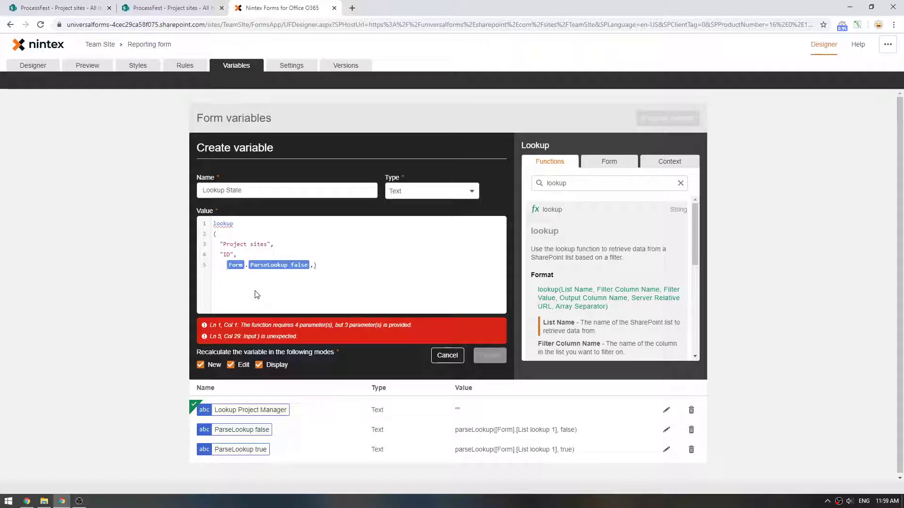
pyautogui.press('BackSpace')
pyautogui.press('End')
pyautogui.press('Return')
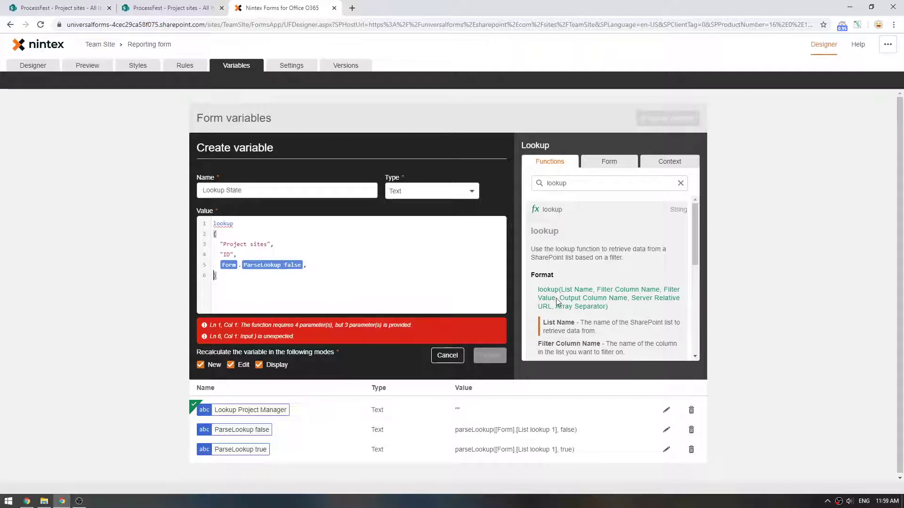
pyautogui.click(160, 7)
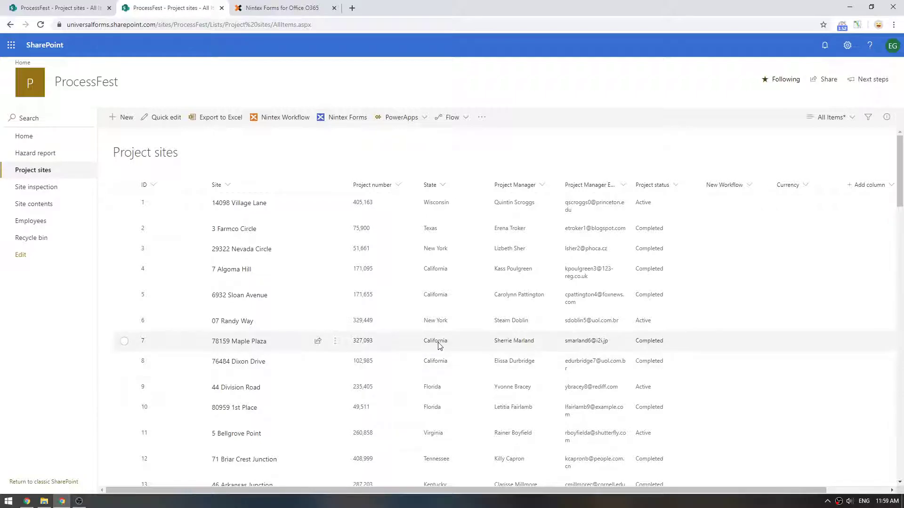
# Type "State" as the output column, followed by a comma and a new line.
pyautogui.click(278, 8)
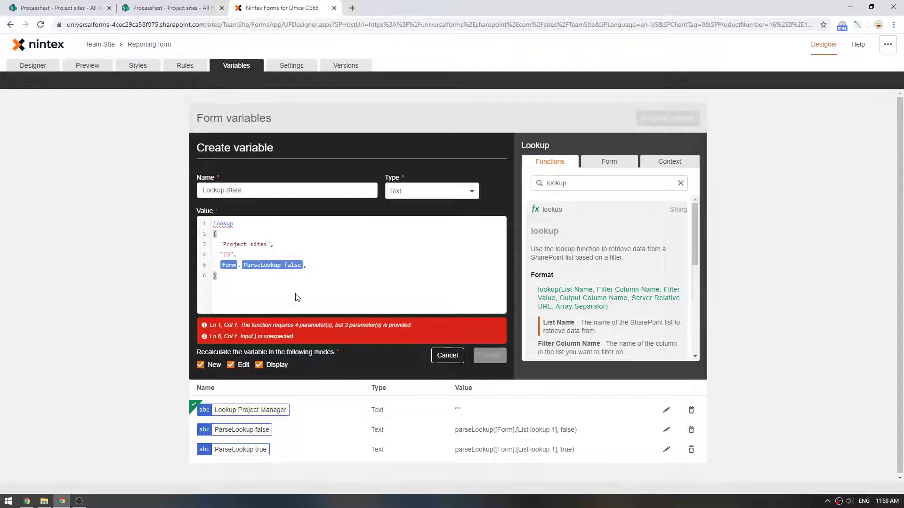
pyautogui.write('"State')
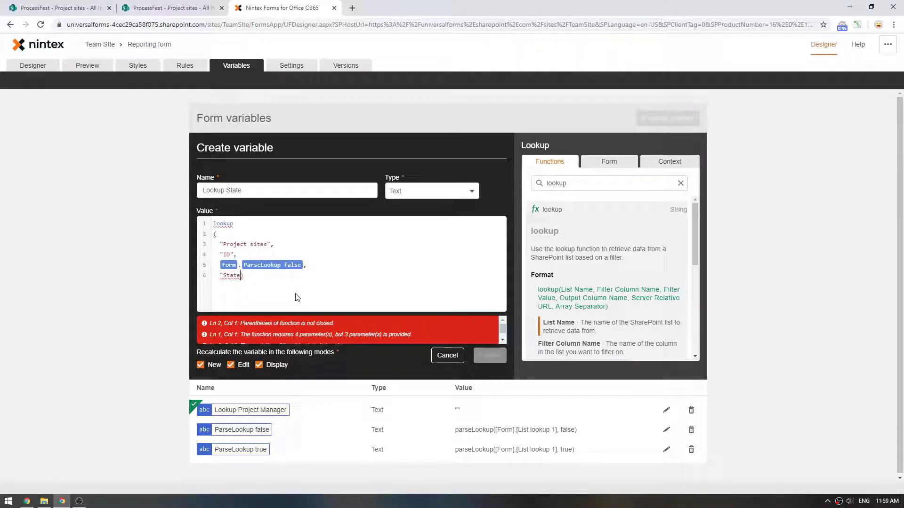
pyautogui.write('"')
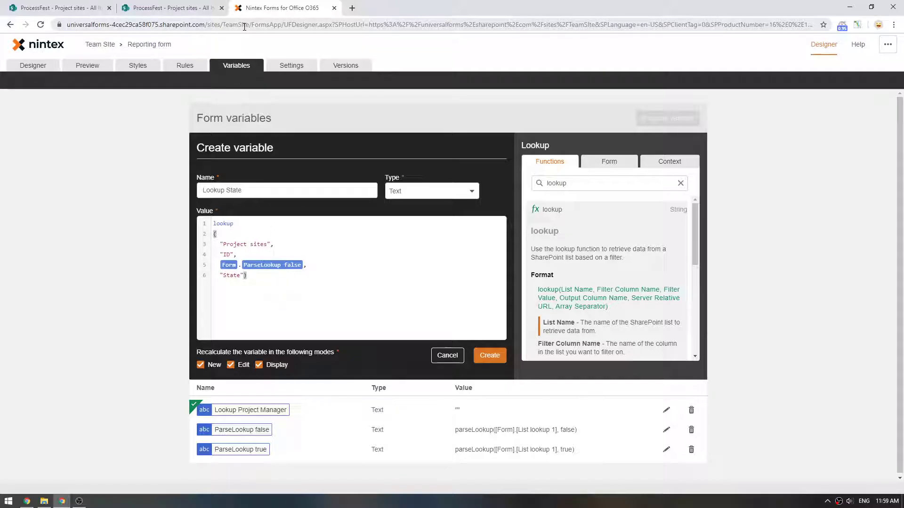
pyautogui.click(200, 11)
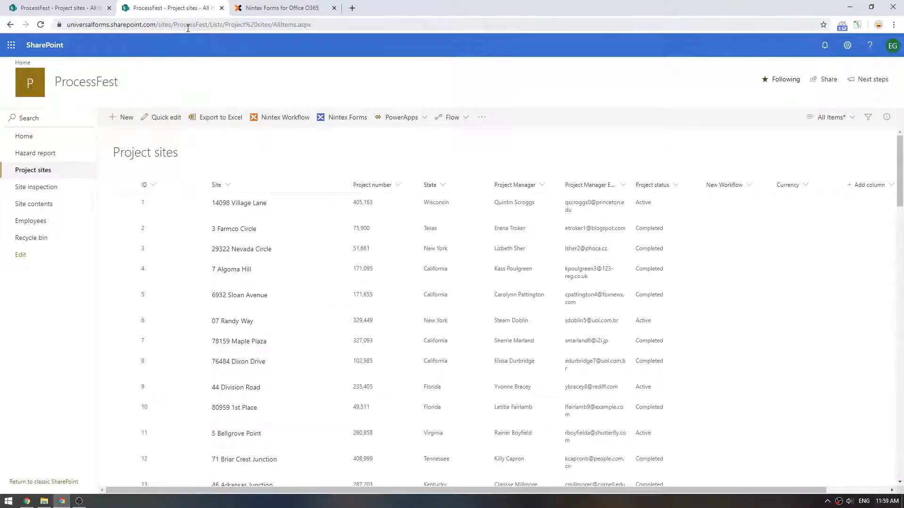
pyautogui.click(280, 8)
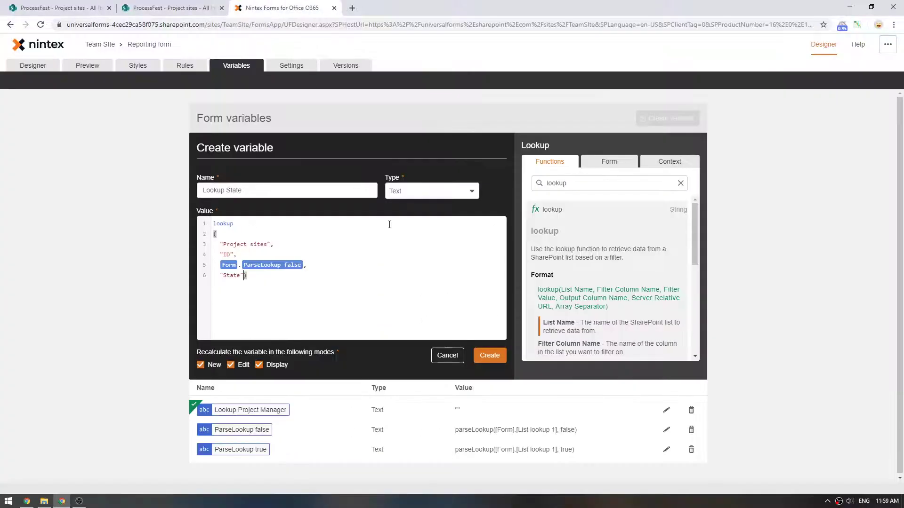
pyautogui.write(',')
pyautogui.press('Return')
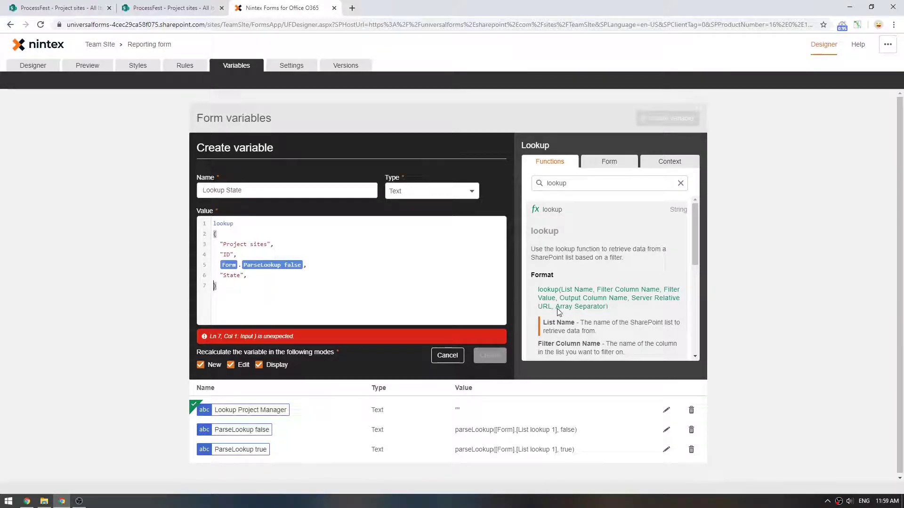
# Copy /sites/ProcessFest from the SharePoint address and enter it quoted as the site argument.
pyautogui.click(142, 8)
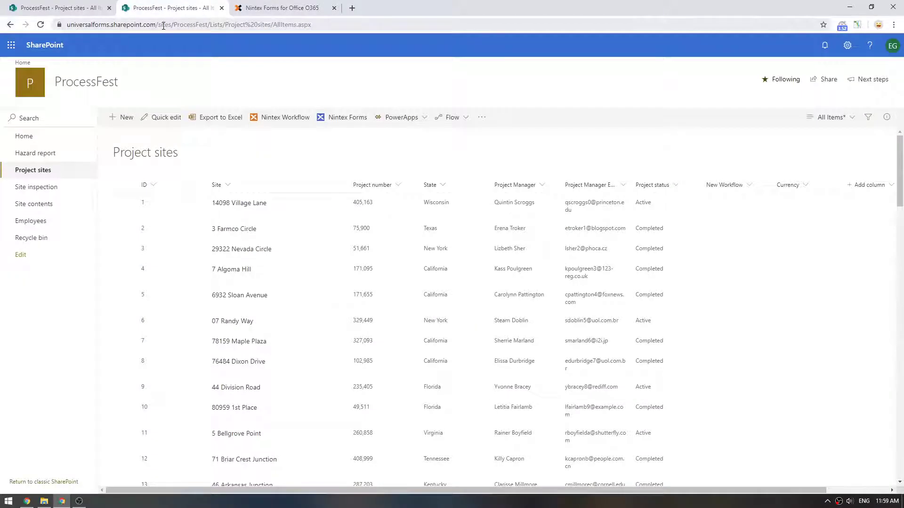
pyautogui.moveTo(157, 24); pyautogui.dragTo(207, 30)
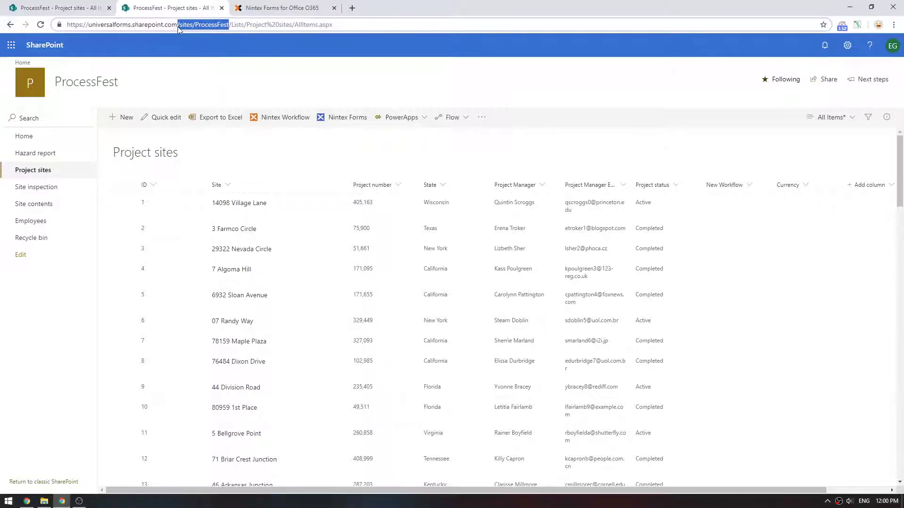
pyautogui.click(275, 6)
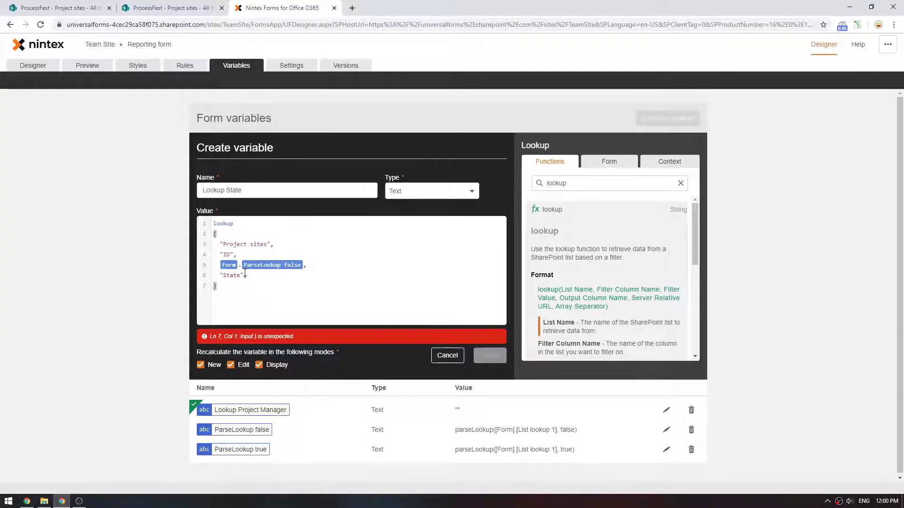
pyautogui.write('"')
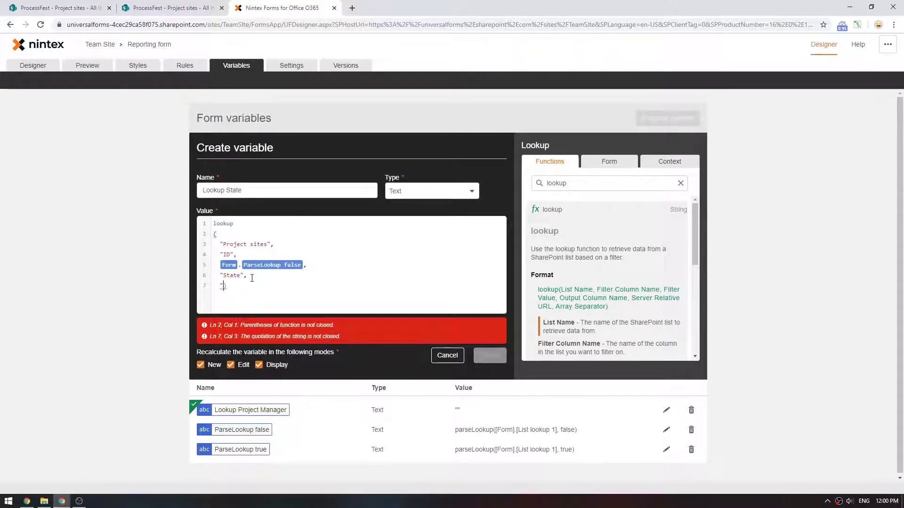
pyautogui.write('/sites/ProcessFest"')
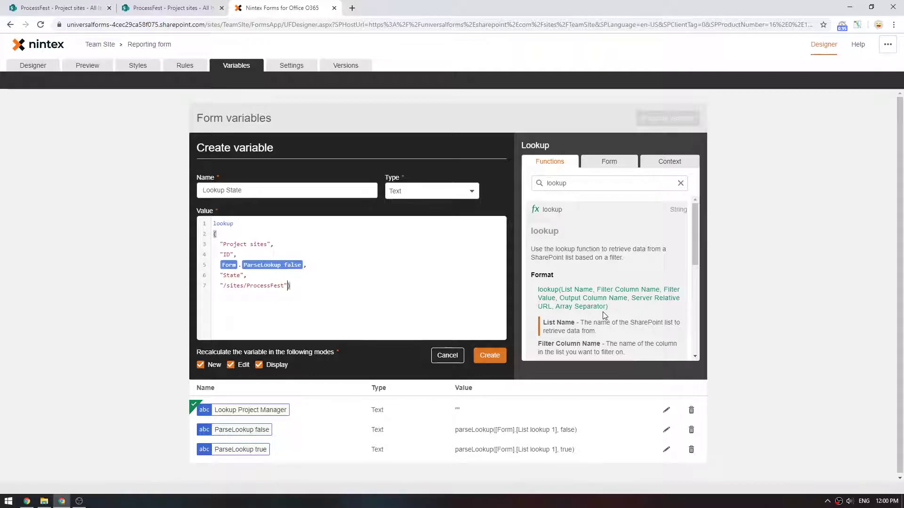
# Save Lookup State and select its complete formula for copying.
pyautogui.click(490, 357)
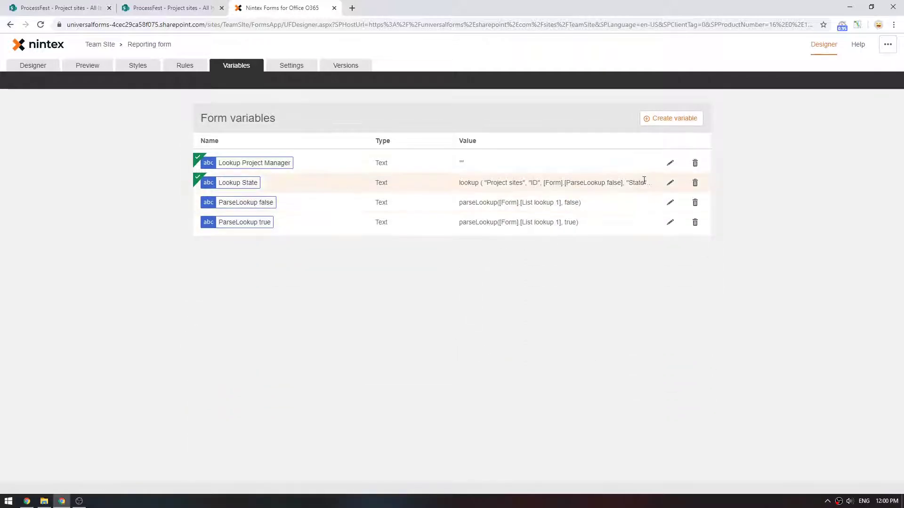
pyautogui.click(671, 164)
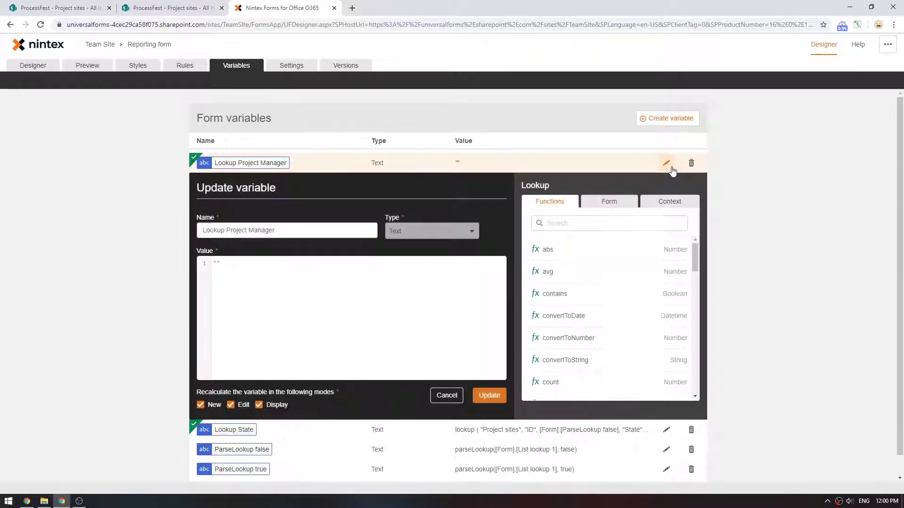
pyautogui.scroll(-1, 754, 264)
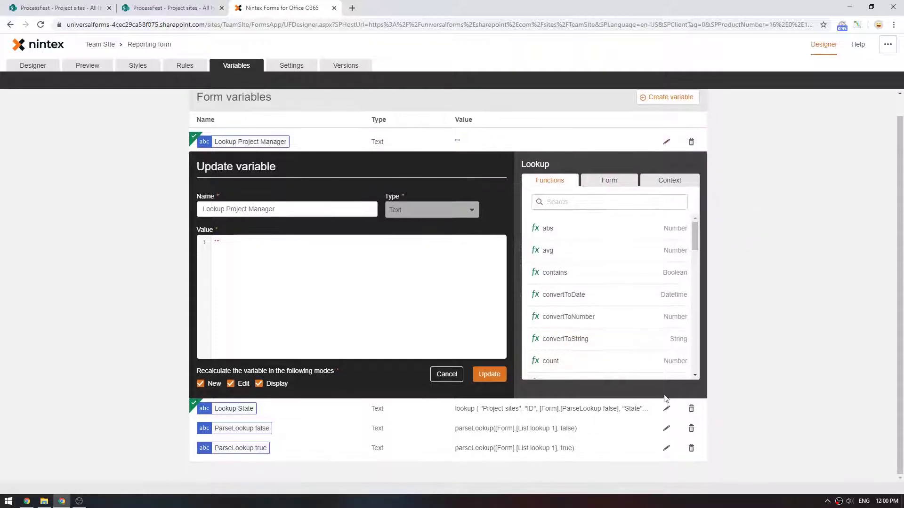
pyautogui.click(668, 409)
pyautogui.hotkey('ctrl', 'a')
pyautogui.hotkey('ctrl', 'c')
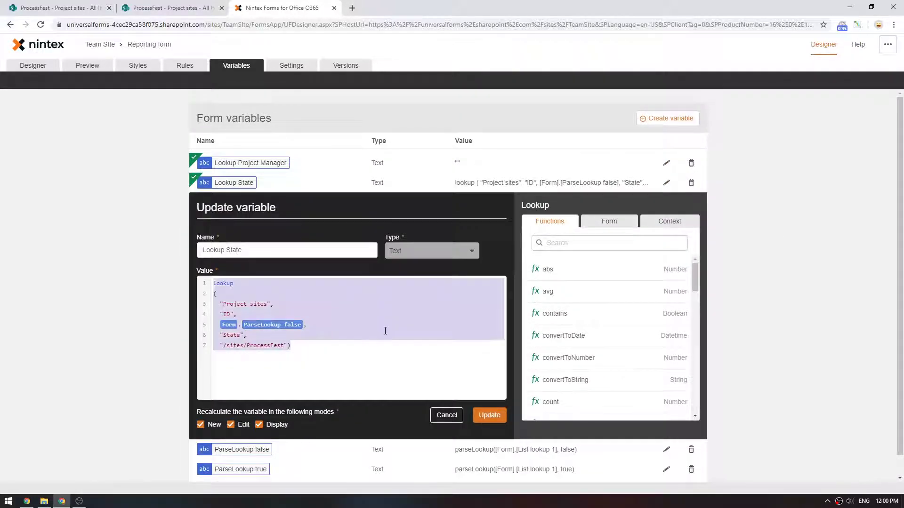
# Paste the formula into Lookup Project Manager, change State to Project manager, and update it.
pyautogui.click(667, 163)
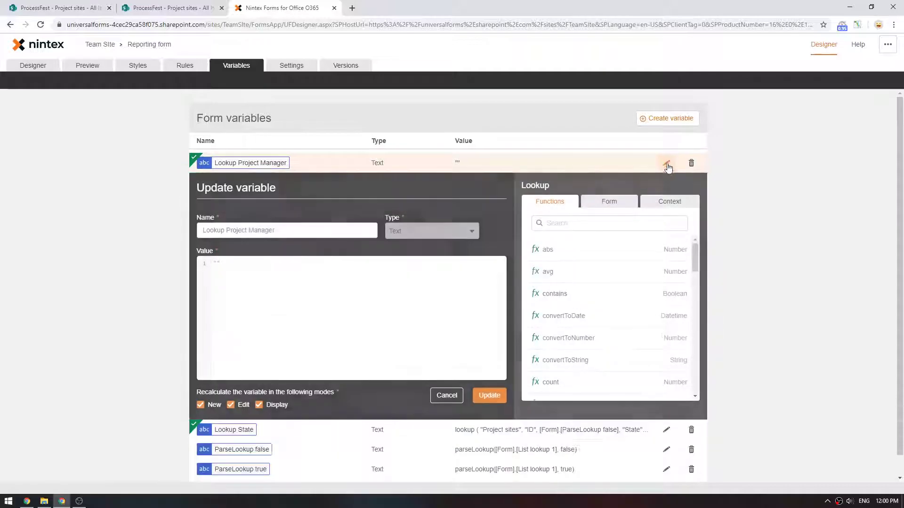
pyautogui.hotkey('ctrl', 'a')
pyautogui.hotkey('ctrl', 'v')
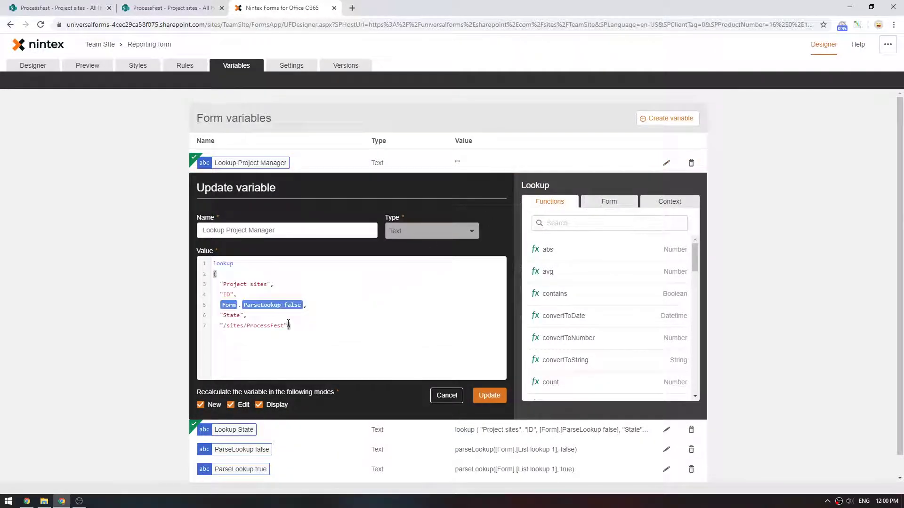
pyautogui.doubleClick(232, 315)
pyautogui.write('Project manager')
pyautogui.click(172, 8)
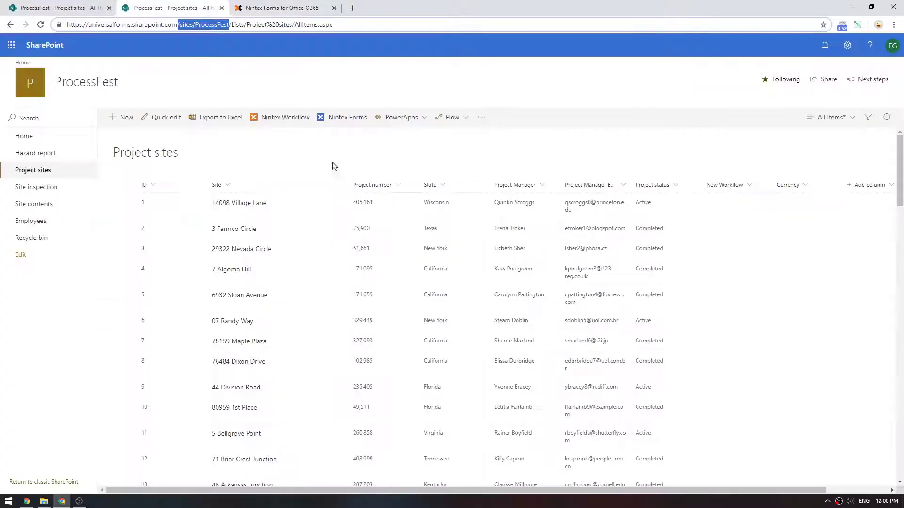
pyautogui.click(302, 8)
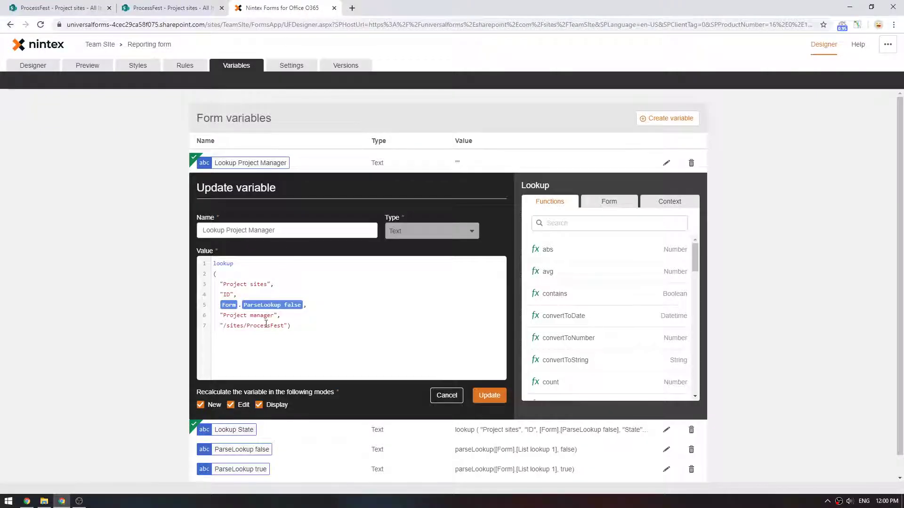
pyautogui.click(250, 315)
pyautogui.click(489, 396)
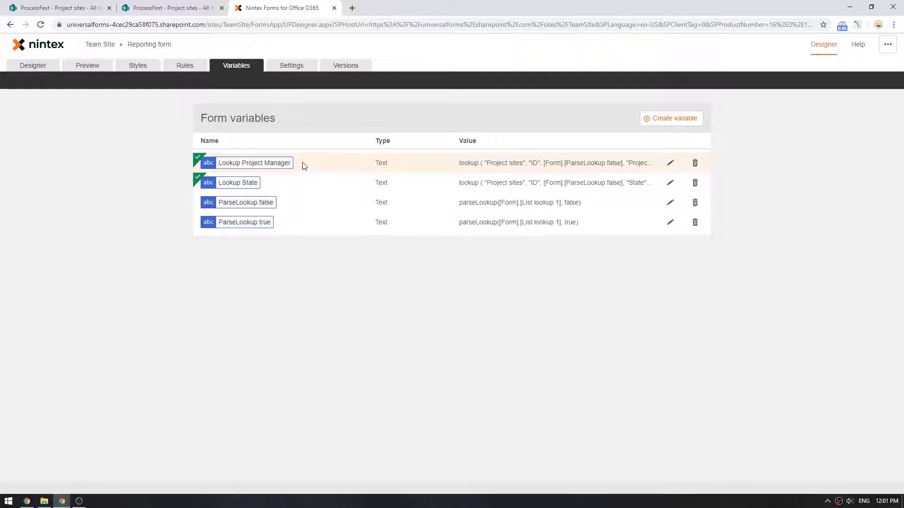
# Rename the Page 2 label's ParseLookup captions to Site: and ID:.
pyautogui.click(33, 71)
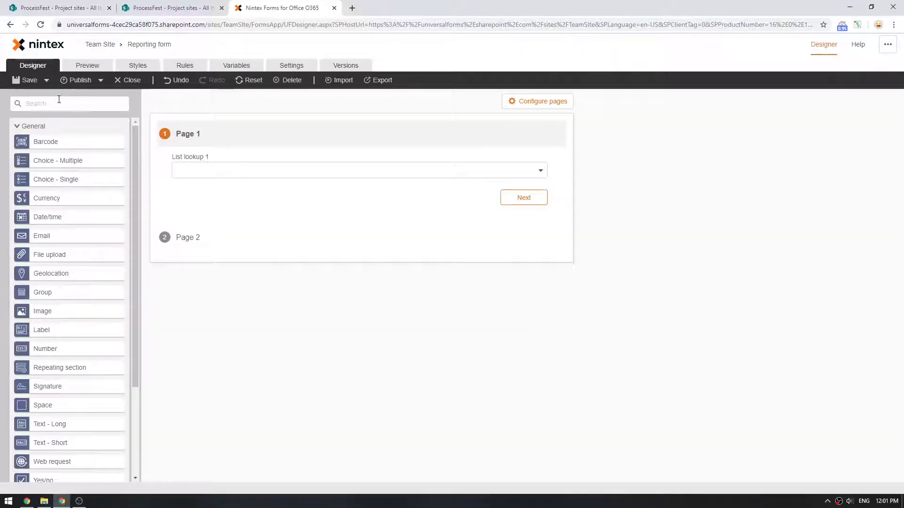
pyautogui.click(288, 240)
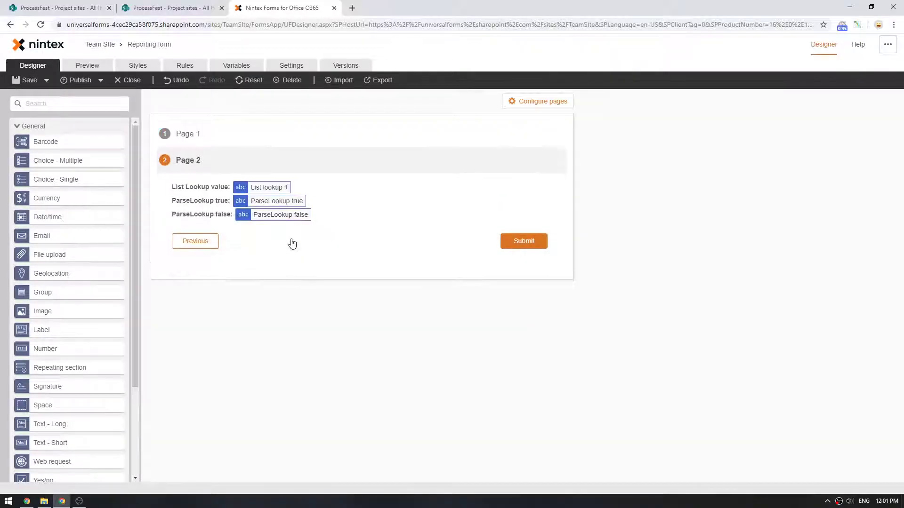
pyautogui.click(299, 214)
pyautogui.click(852, 254)
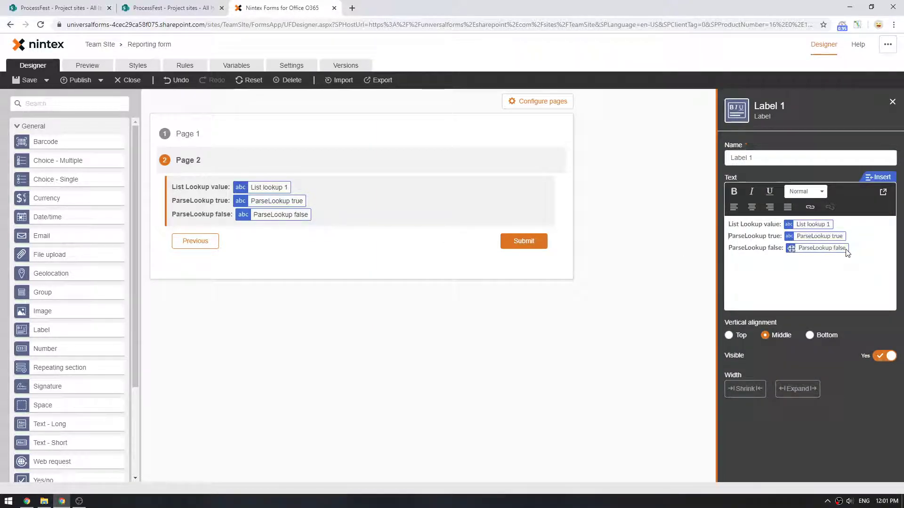
pyautogui.press('Return')
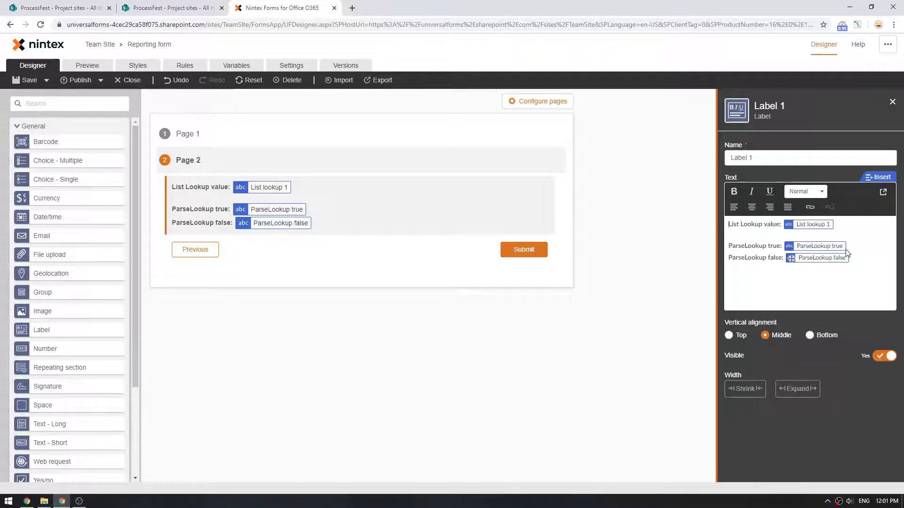
pyautogui.press('Down')
pyautogui.hotkey('ctrl', 'shift', 'Right')
pyautogui.hotkey('ctrl', 'shift', 'Right')
pyautogui.hotkey('ctrl', 'shift', 'Right')
pyautogui.write('Site:')
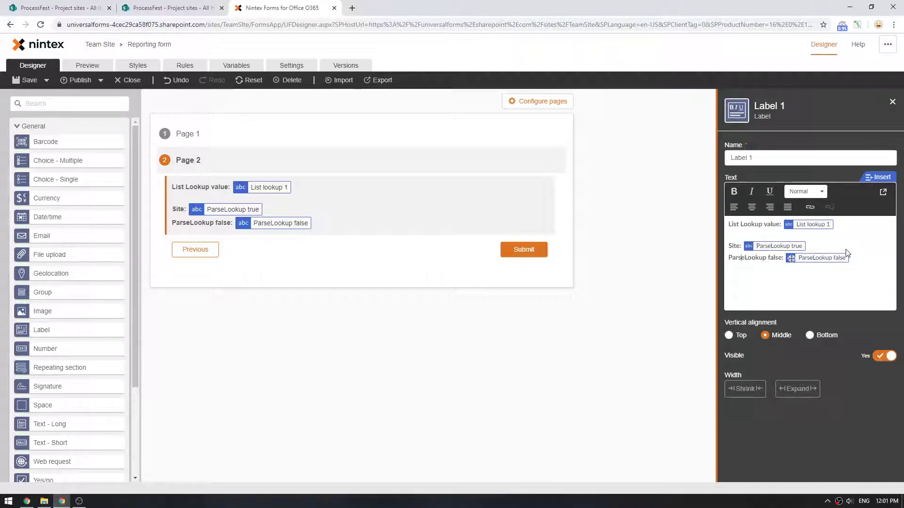
pyautogui.hotkey('ctrl', 'shift', 'Right')
pyautogui.hotkey('ctrl', 'shift', 'Right')
pyautogui.hotkey('ctrl', 'shift', 'Right')
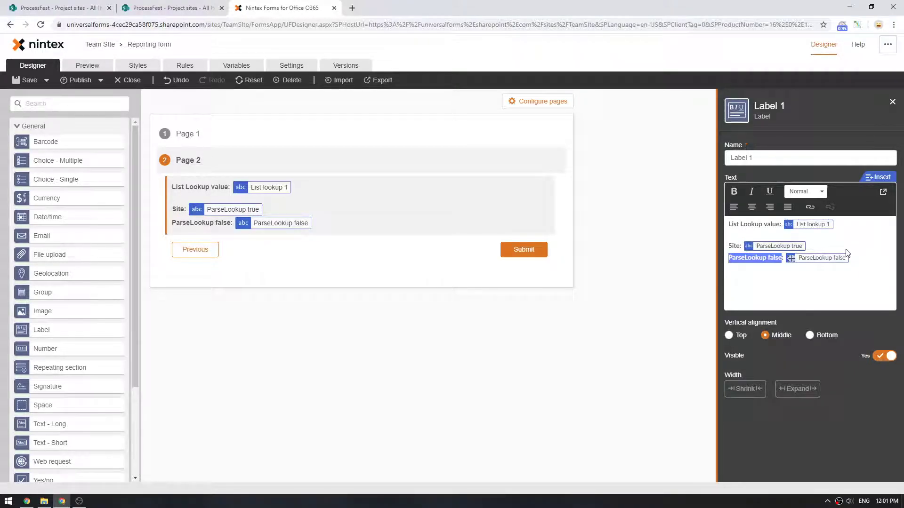
pyautogui.write('ID:')
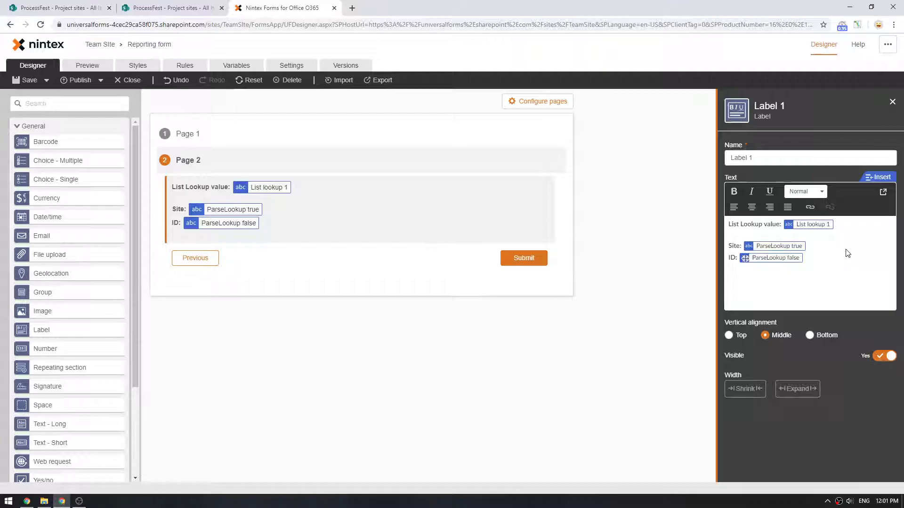
pyautogui.write('STa')
pyautogui.press('BackSpace')
pyautogui.press('BackSpace')
# Add a bold Project manager: line showing the Lookup Project Manager variable.
pyautogui.press('Return')
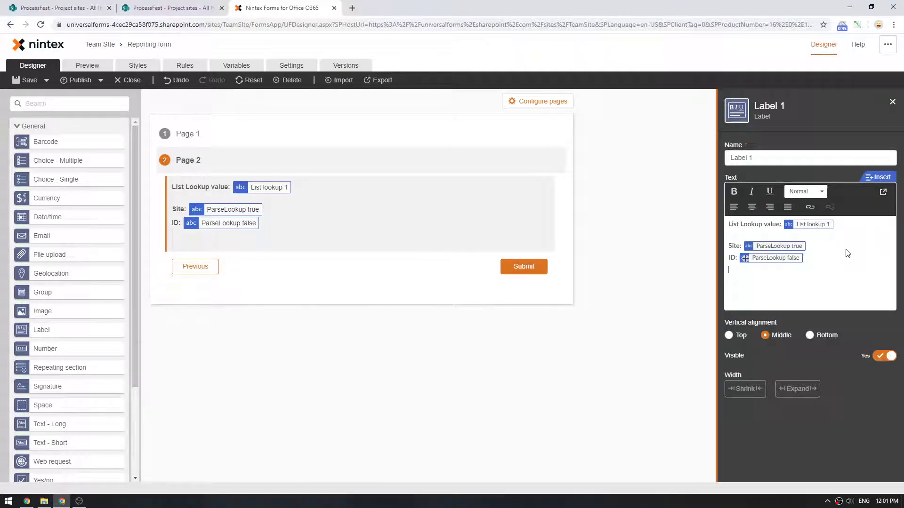
pyautogui.write('Project manager:')
pyautogui.hotkey('shift', 'Home')
pyautogui.hotkey('ctrl', 'b')
pyautogui.press('End')
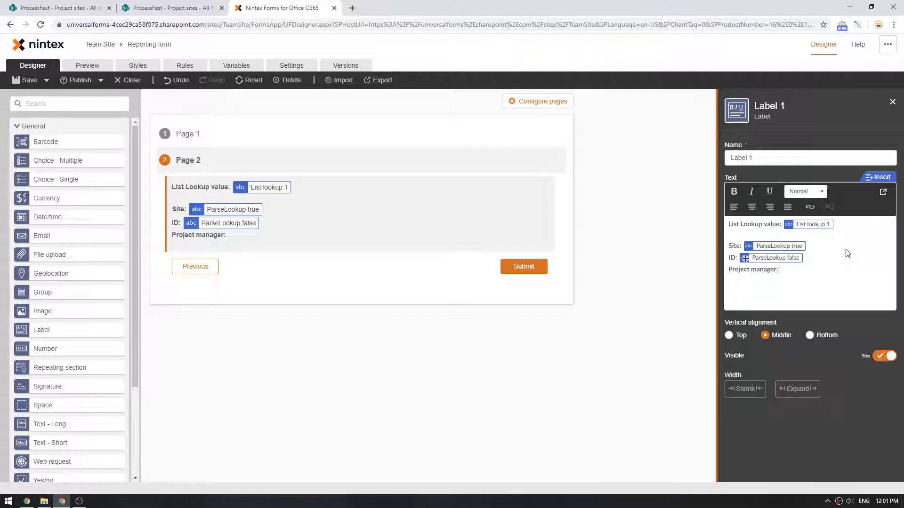
pyautogui.write('[[pr')
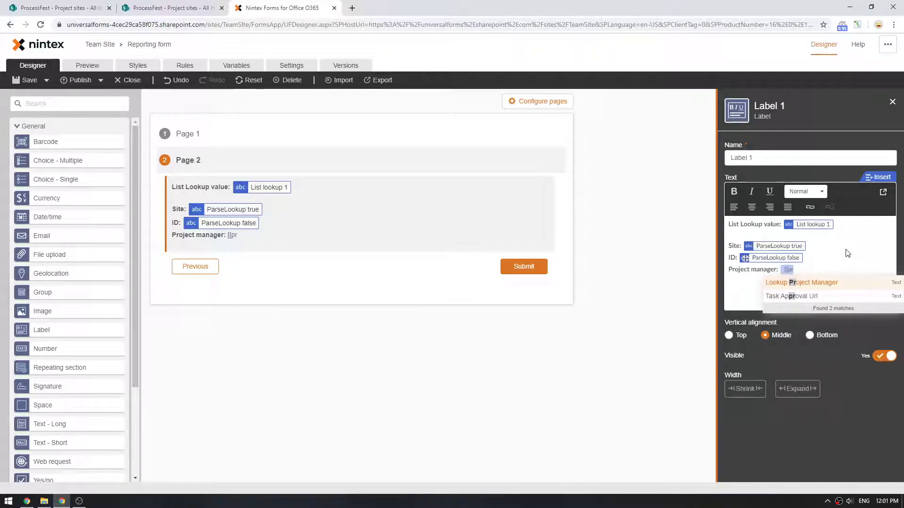
pyautogui.press('BackSpace')
pyautogui.press('BackSpace')
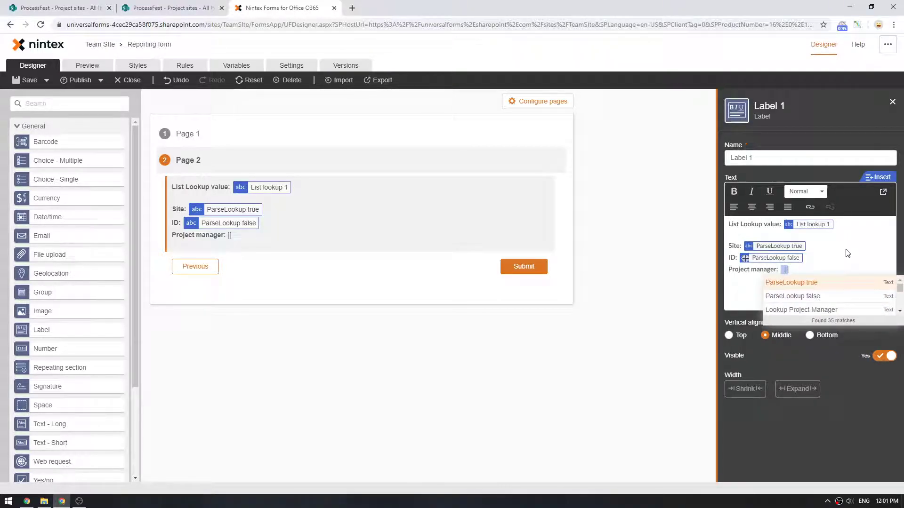
pyautogui.press('Down')
pyautogui.press('Down')
pyautogui.press('Return')
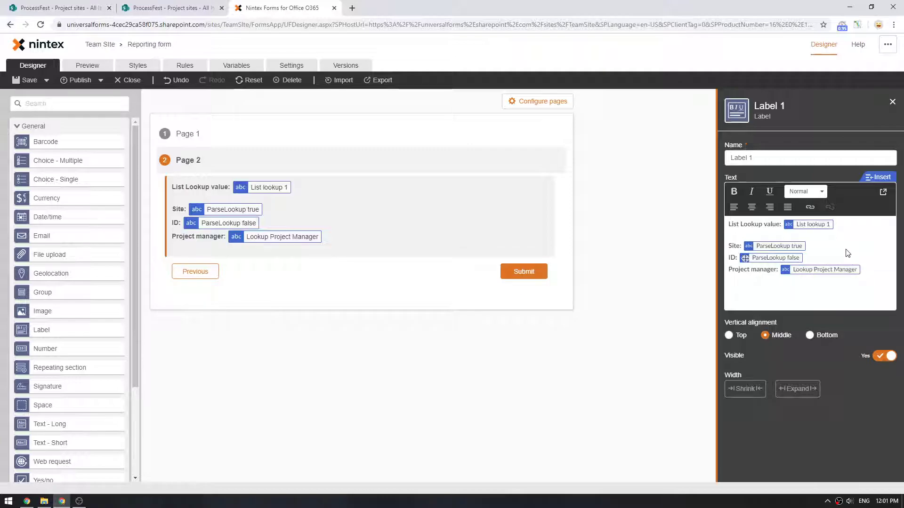
# Add a bold State: line showing the Lookup State variable.
pyautogui.press('Return')
pyautogui.write('State:')
pyautogui.hotkey('shift', 'Home')
pyautogui.hotkey('ctrl', 'b')
pyautogui.press('End')
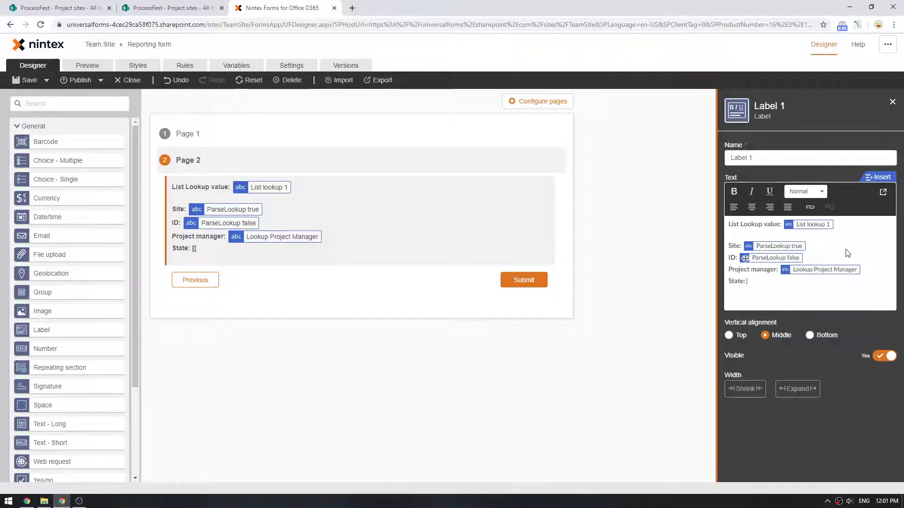
pyautogui.write('[[')
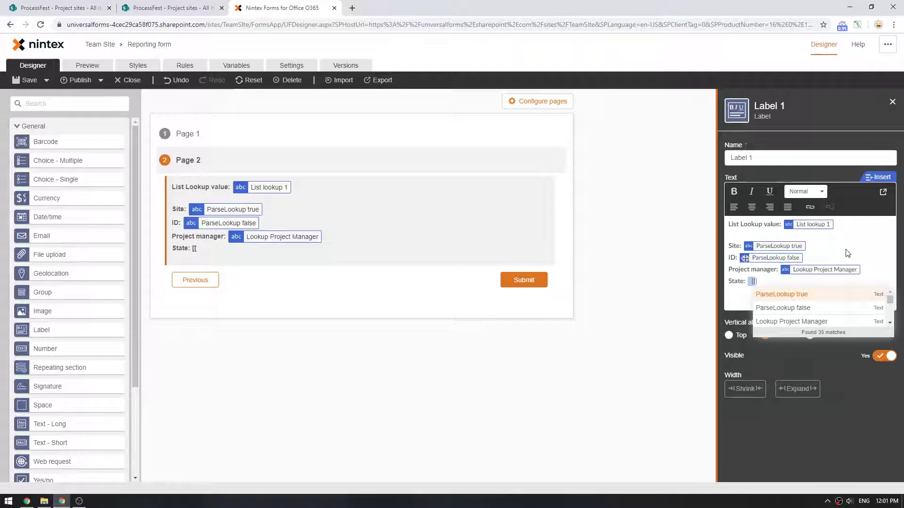
pyautogui.write('look')
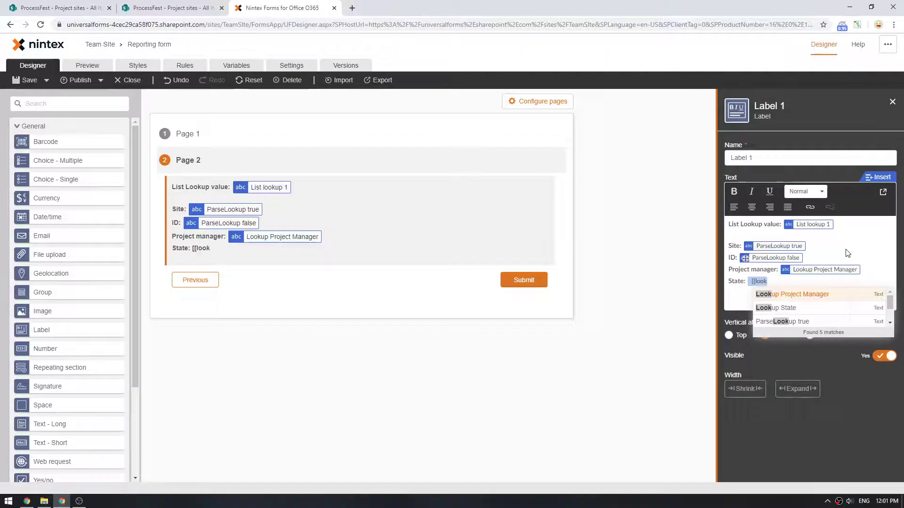
pyautogui.press('Down')
pyautogui.press('Return')
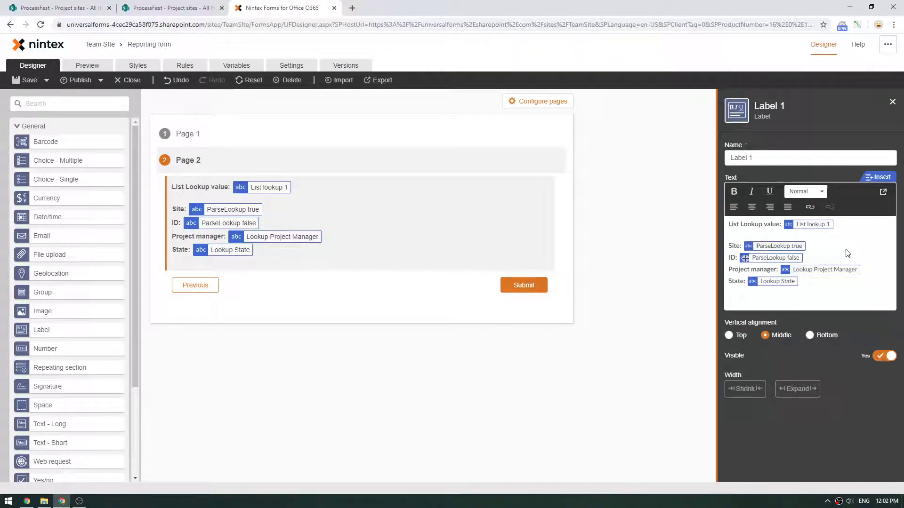
pyautogui.click(101, 70)
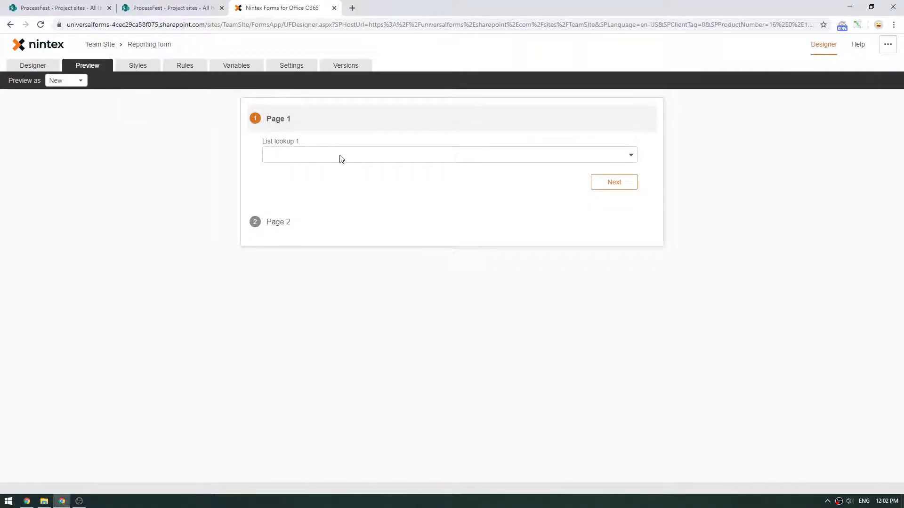
pyautogui.click(341, 157)
pyautogui.scroll(-1, 326, 255)
pyautogui.click(308, 234)
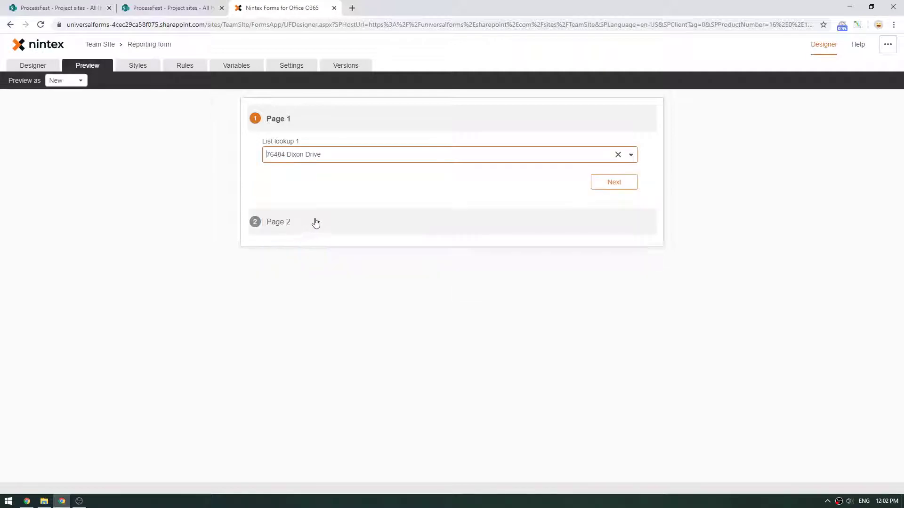
pyautogui.click(316, 220)
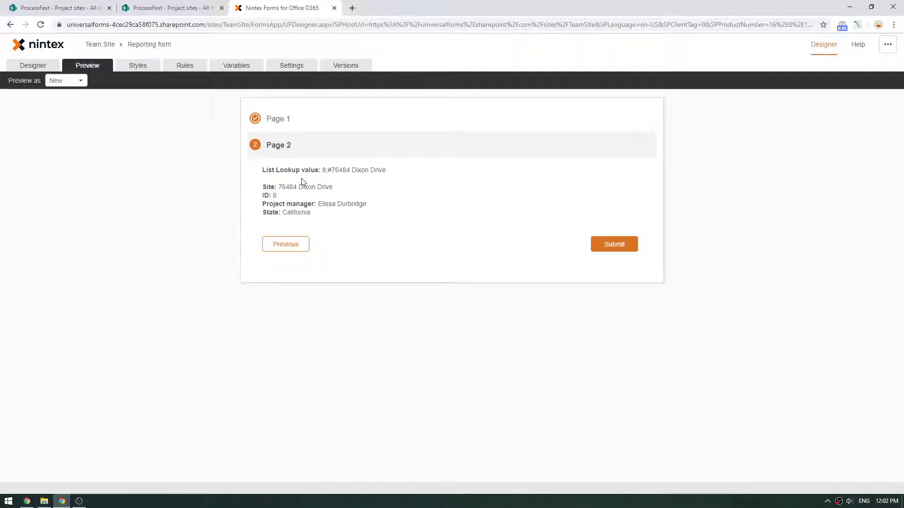
pyautogui.moveTo(264, 171); pyautogui.dragTo(387, 172)
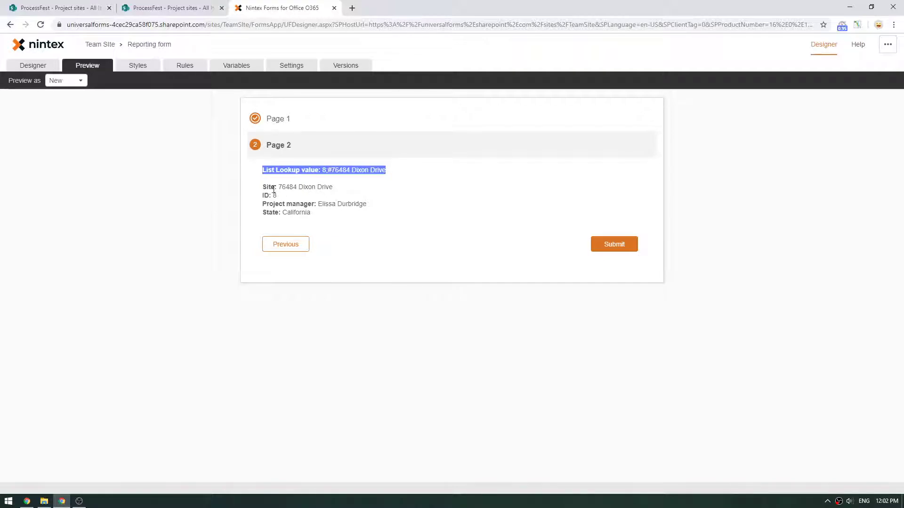
pyautogui.moveTo(279, 188); pyautogui.dragTo(337, 188)
pyautogui.moveTo(277, 196); pyautogui.dragTo(264, 195)
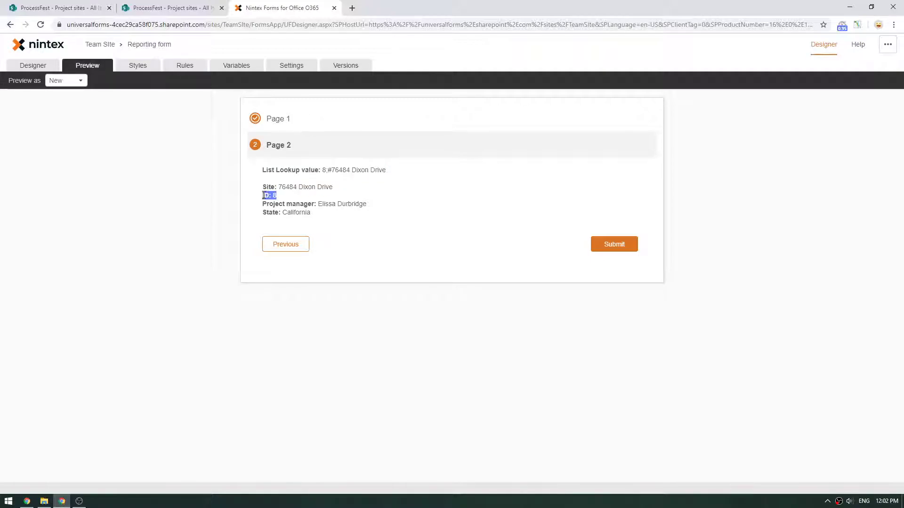
pyautogui.moveTo(318, 204); pyautogui.dragTo(371, 206)
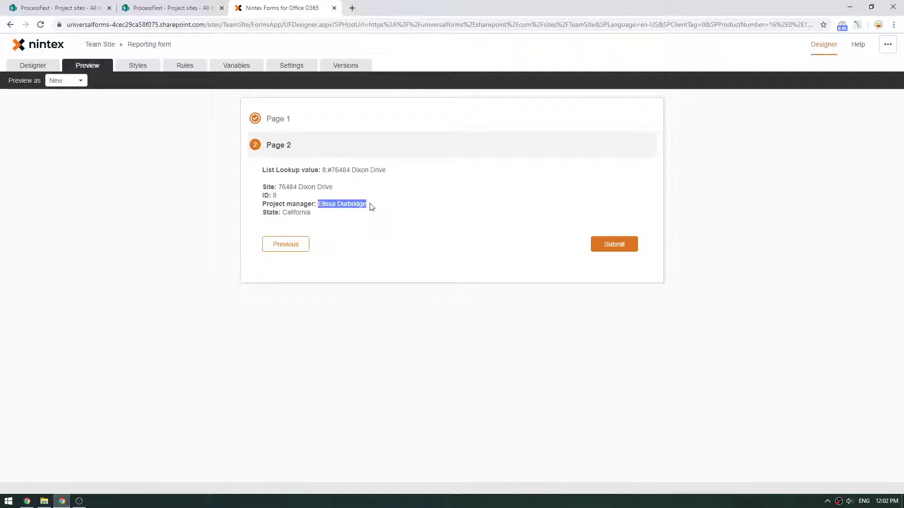
pyautogui.moveTo(312, 212); pyautogui.dragTo(264, 213)
pyautogui.tripleClick(264, 212)
pyautogui.click(323, 213)
pyautogui.click(236, 65)
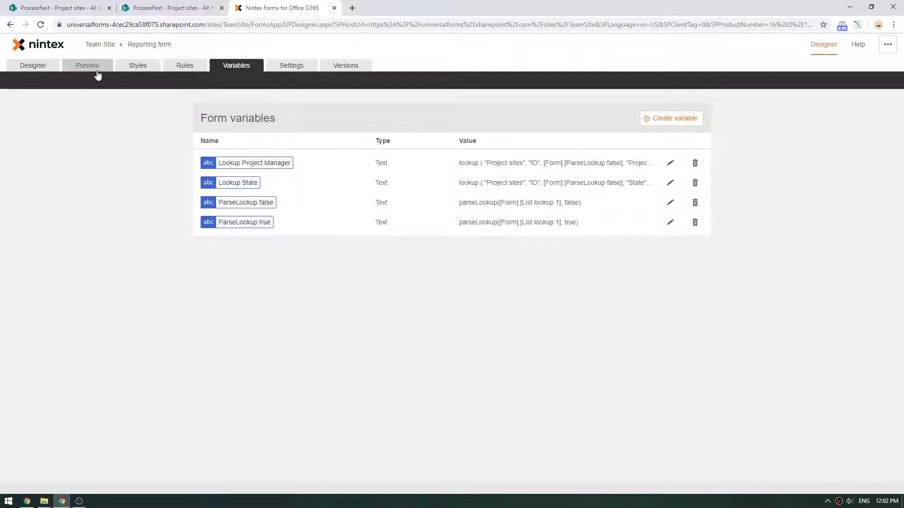
pyautogui.click(80, 67)
pyautogui.click(334, 154)
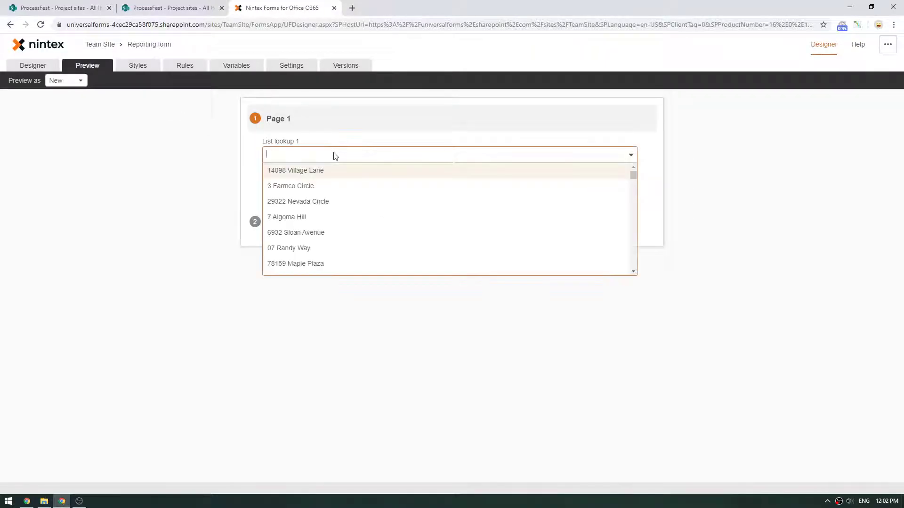
pyautogui.scroll(-1, 325, 221)
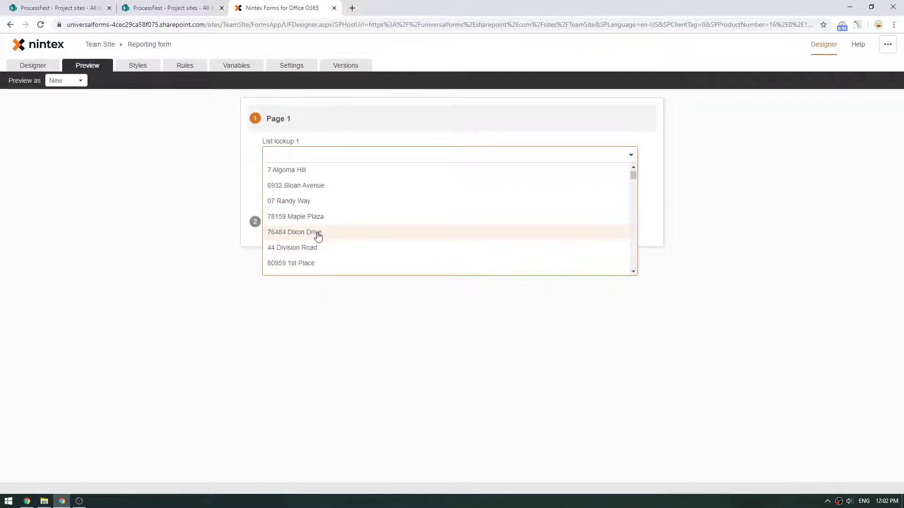
pyautogui.click(318, 236)
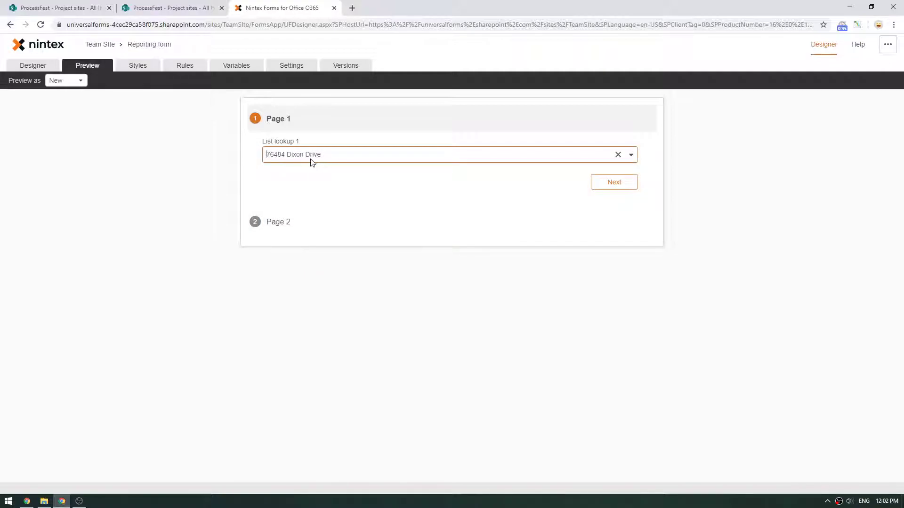
pyautogui.click(104, 5)
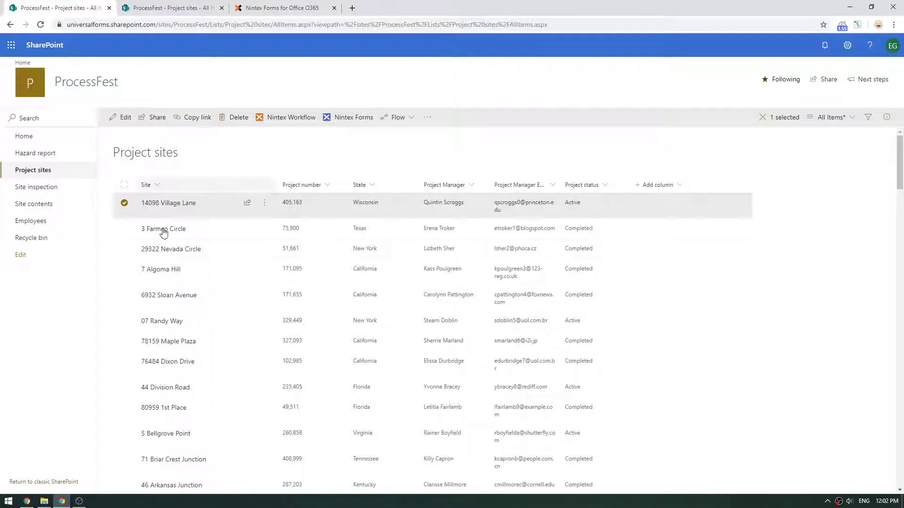
pyautogui.click(109, 8)
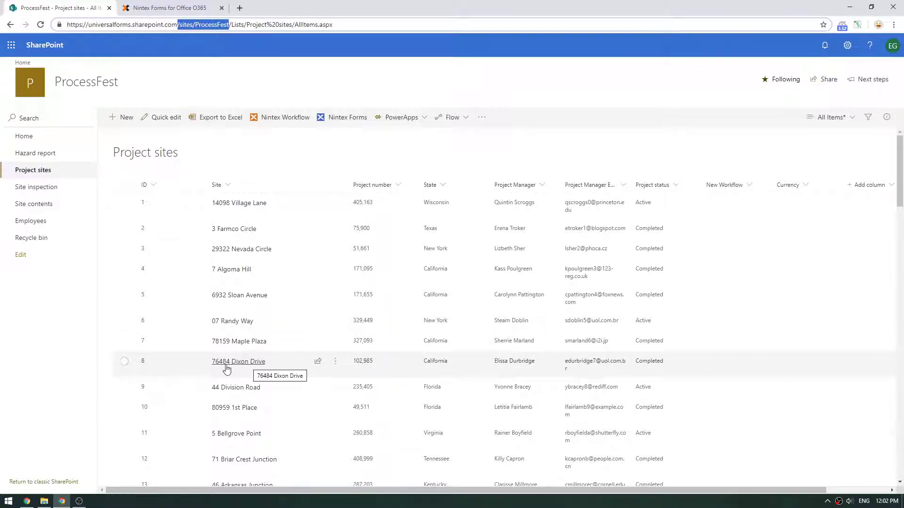
# Go to Page 2 of the preview and review ID 8, the project manager and State California.
pyautogui.click(170, 8)
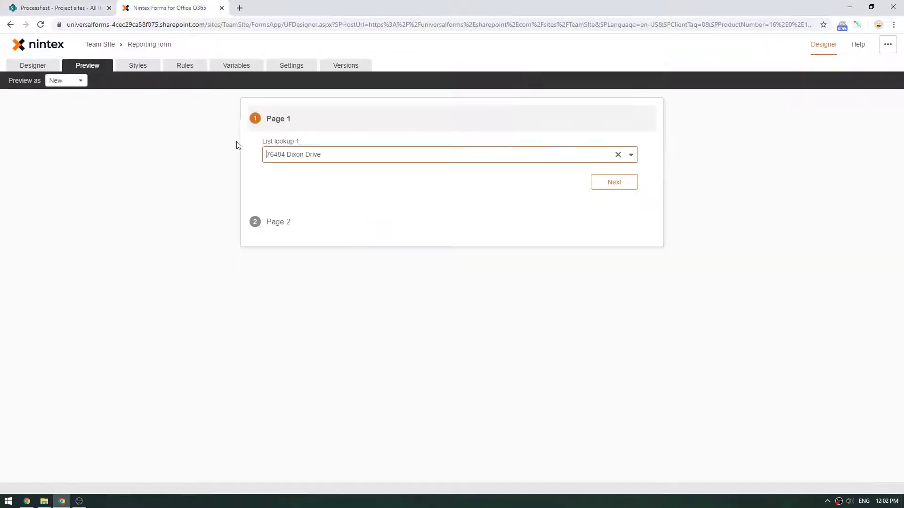
pyautogui.click(629, 183)
pyautogui.moveTo(323, 169); pyautogui.dragTo(281, 184)
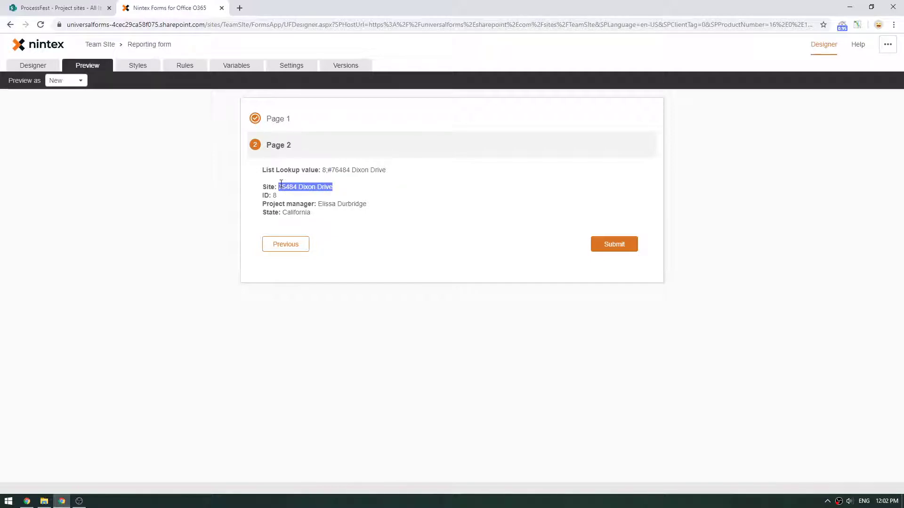
pyautogui.click(323, 169)
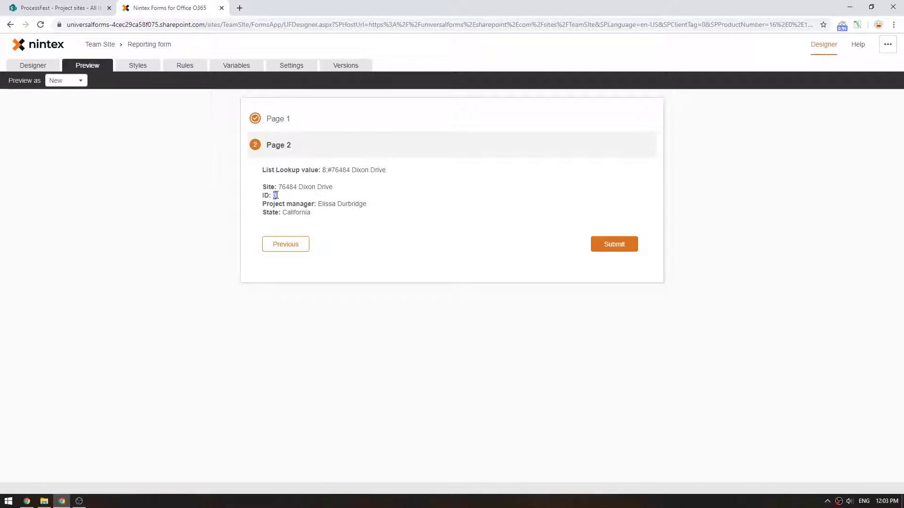
pyautogui.moveTo(318, 204); pyautogui.dragTo(363, 202)
pyautogui.moveTo(310, 212); pyautogui.dragTo(287, 212)
pyautogui.click(319, 219)
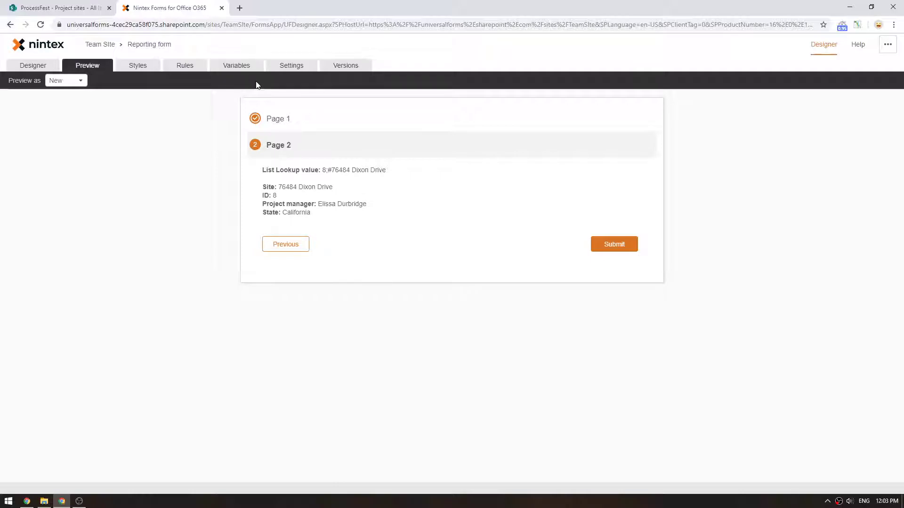